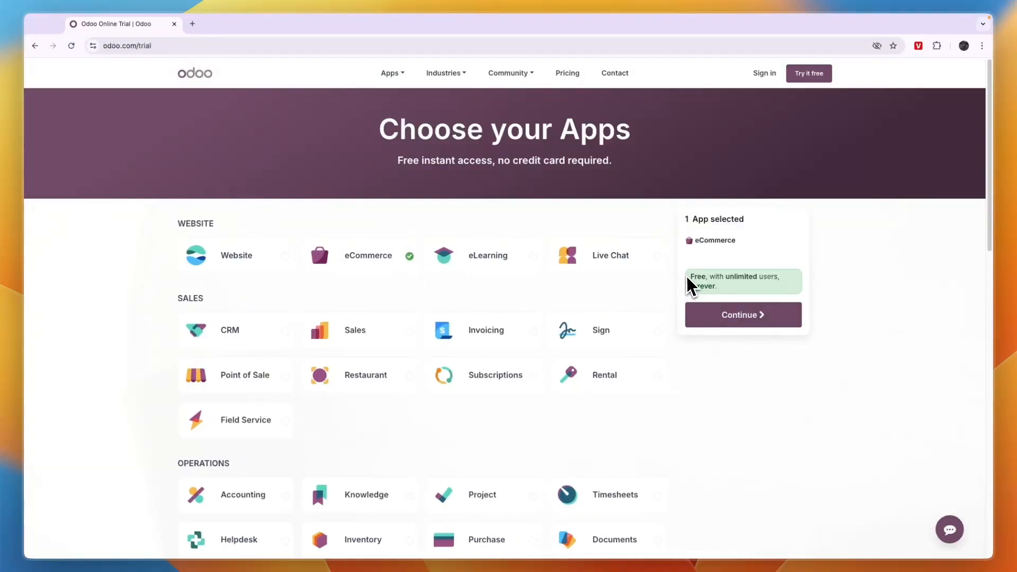
Continue the Odoo free trial with only the eCommerce app selected.
drag(688, 277, 756, 288)
click(756, 288)
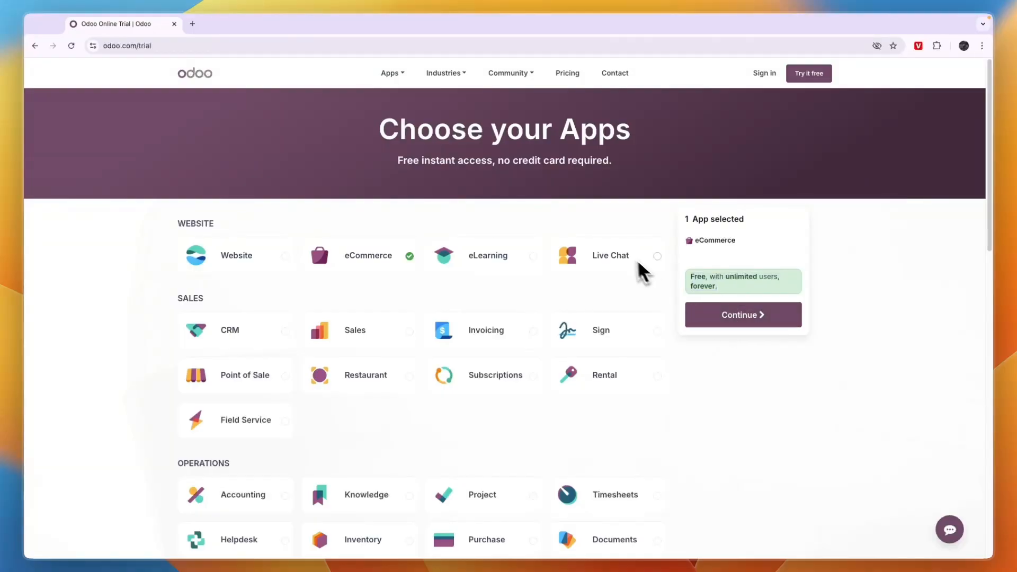
scroll(427, 381, down, 2)
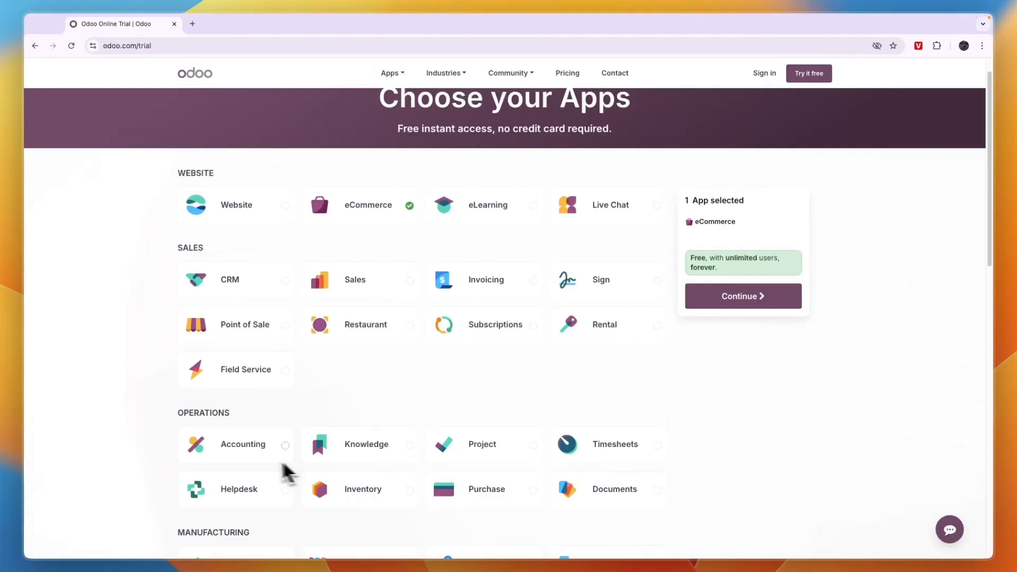
scroll(341, 373, up, 2)
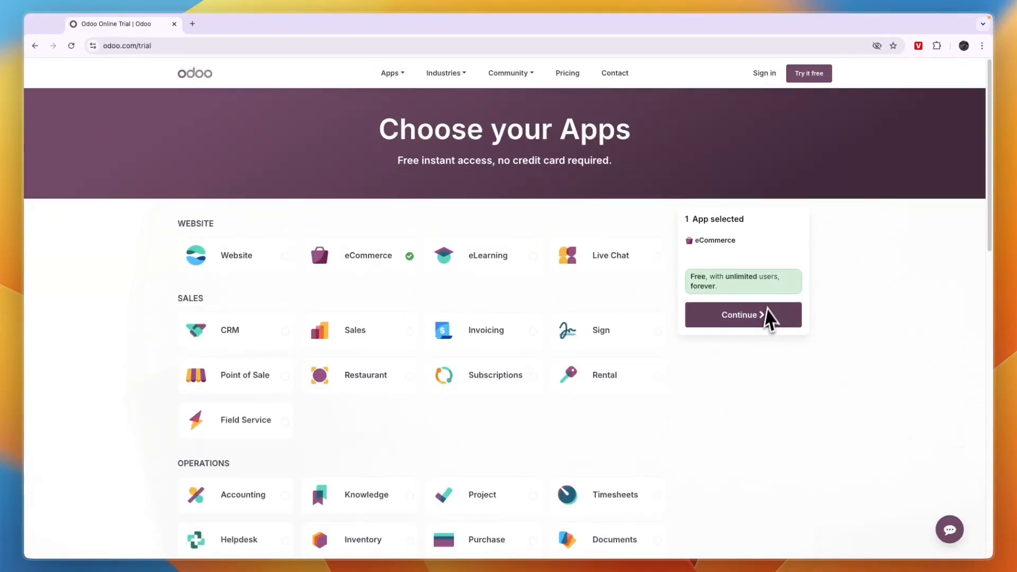
click(758, 317)
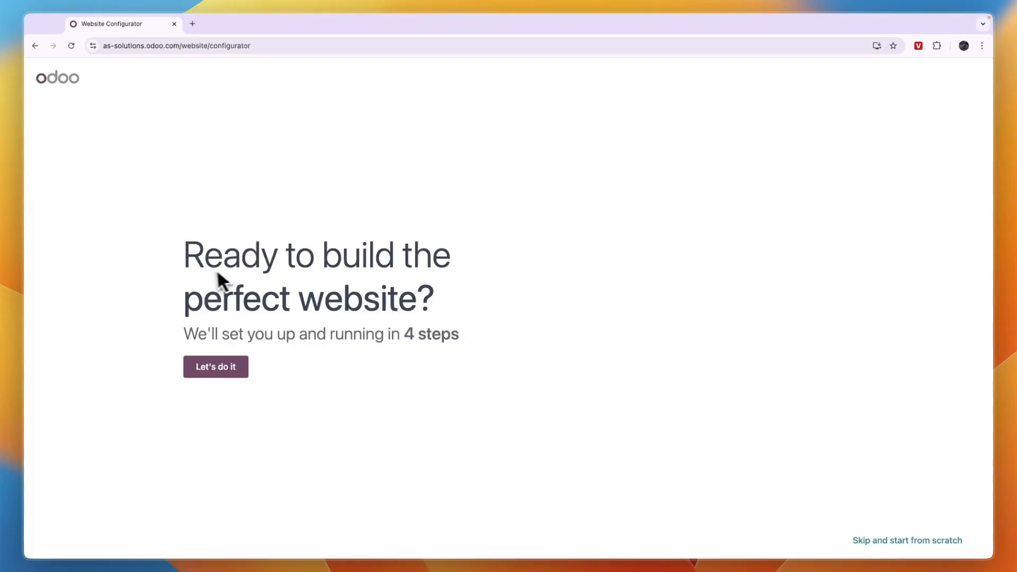
Start the website configurator and choose an online store as the website type.
drag(183, 266, 409, 293)
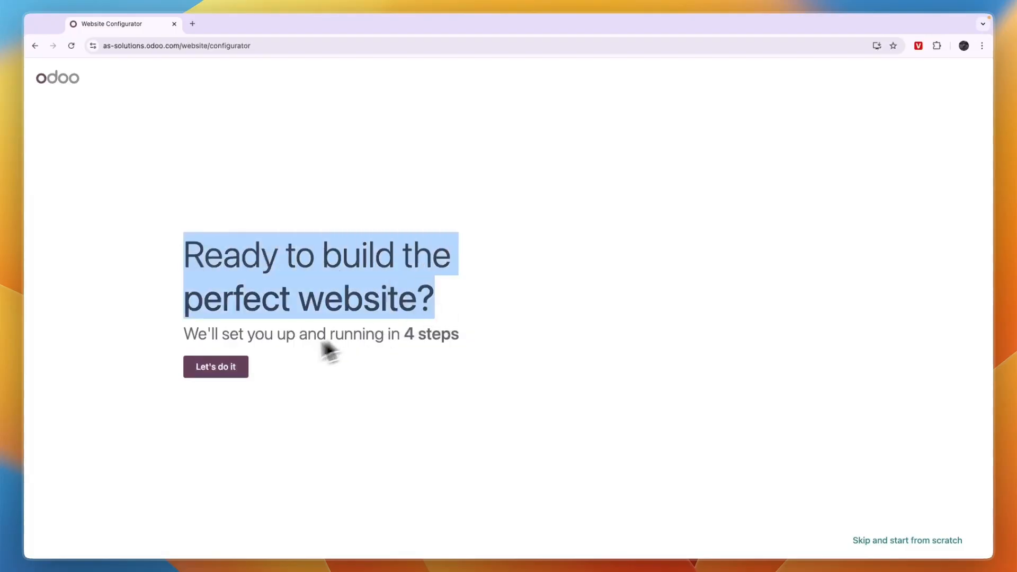
click(225, 366)
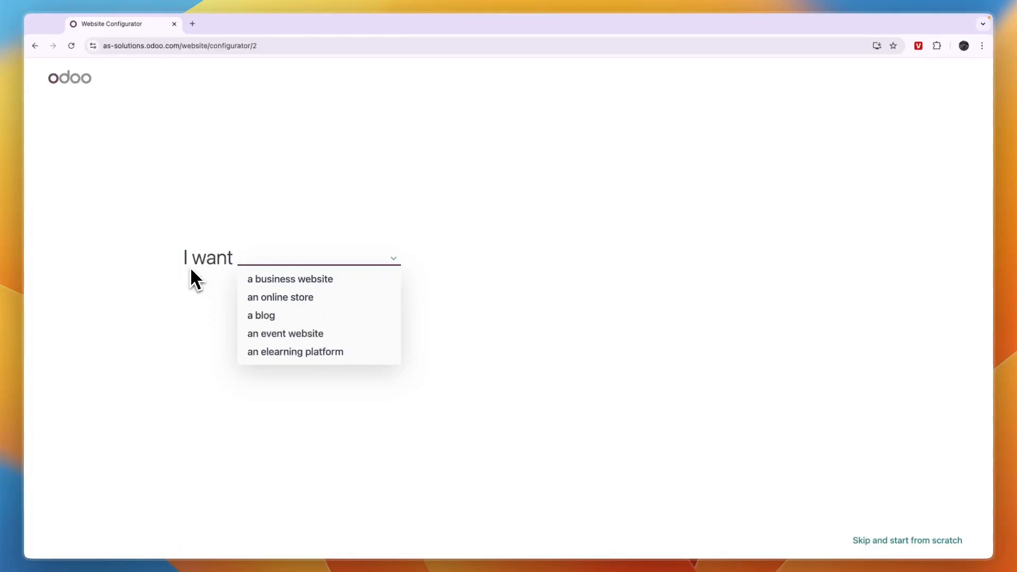
click(318, 305)
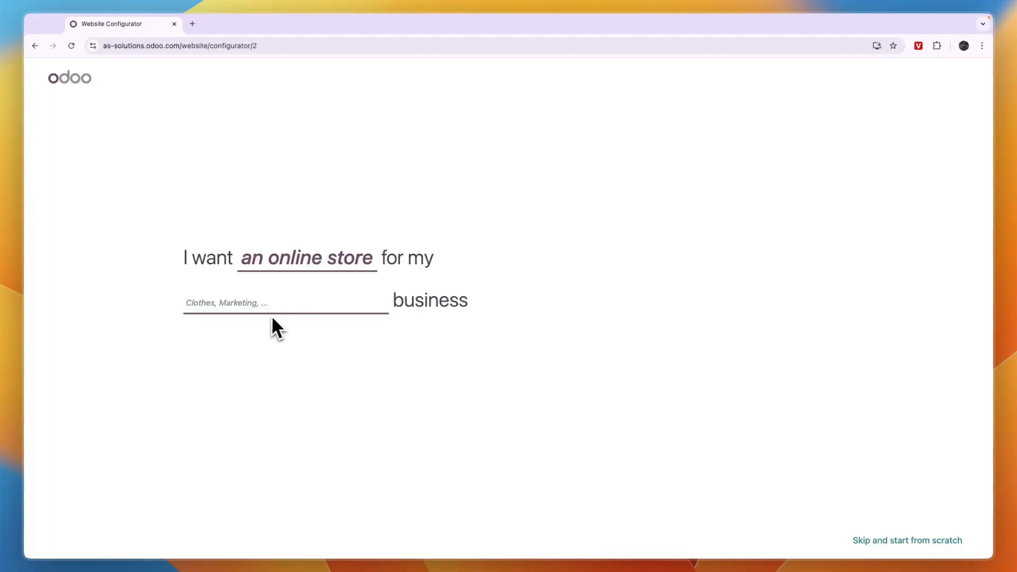
Describe the business as a clothes and fabric wholesaler and pick the main objective.
text(clothes)
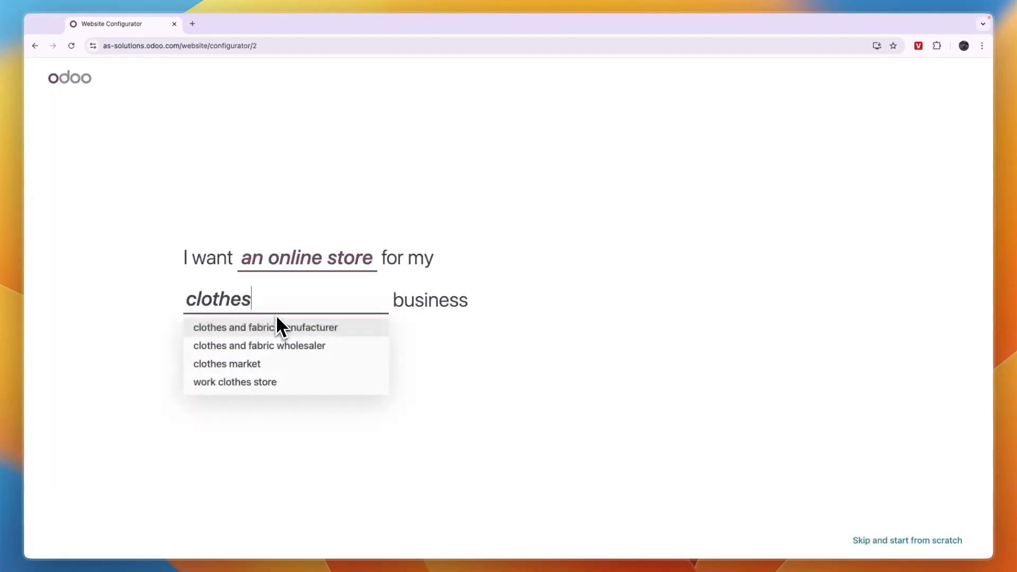
click(268, 343)
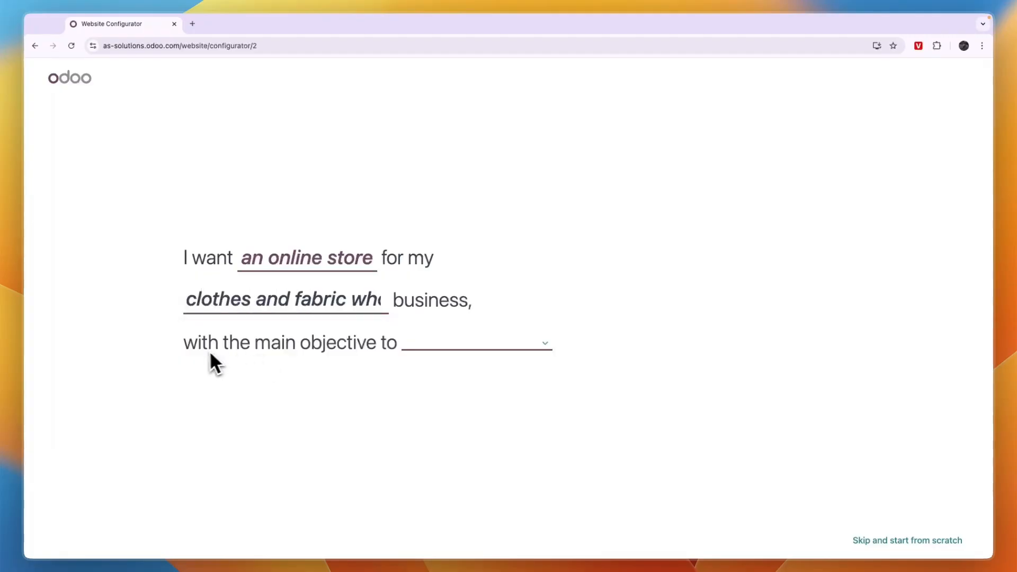
click(439, 349)
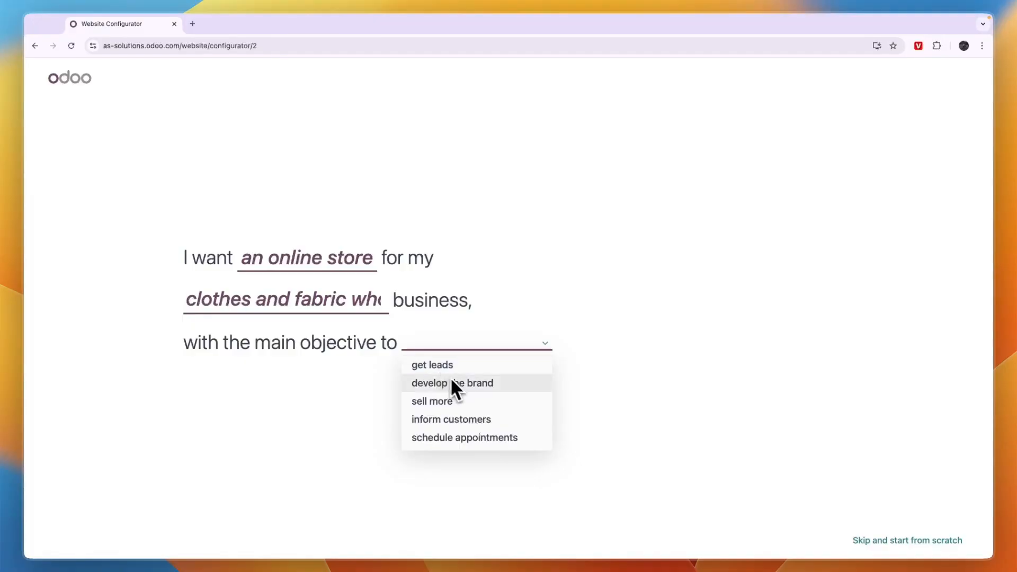
click(470, 407)
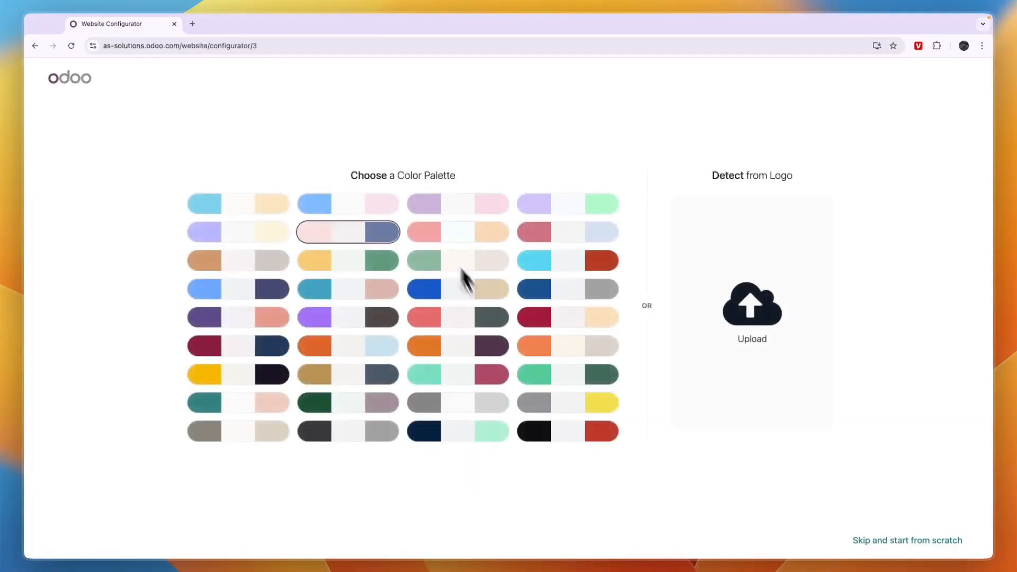
Upload the company logo and choose the orange and dark purple color palette.
click(754, 317)
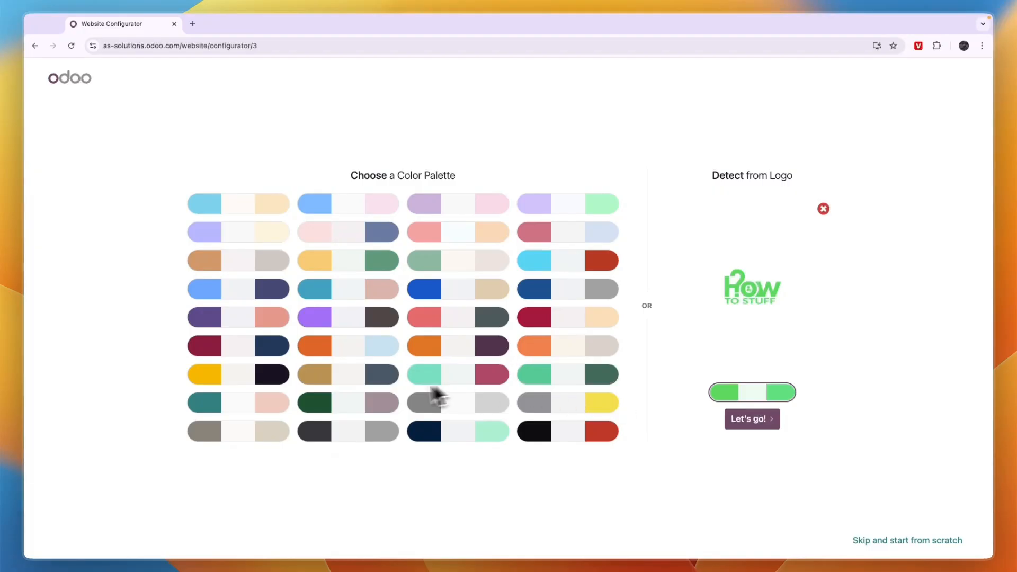
click(454, 347)
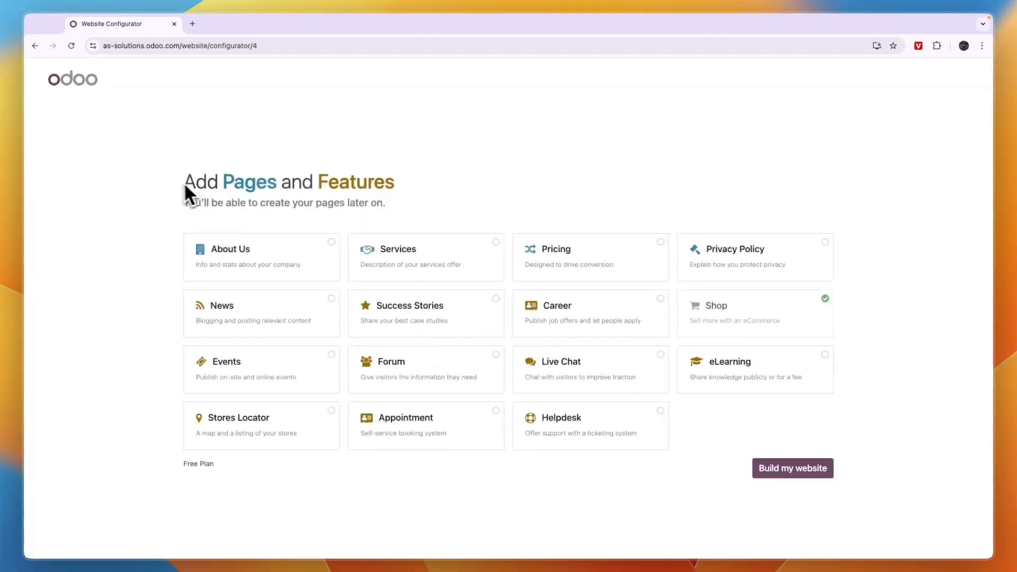
Add the About Us and Privacy Policy pages to the site's features, deselecting Live Chat.
drag(185, 188, 438, 199)
click(438, 199)
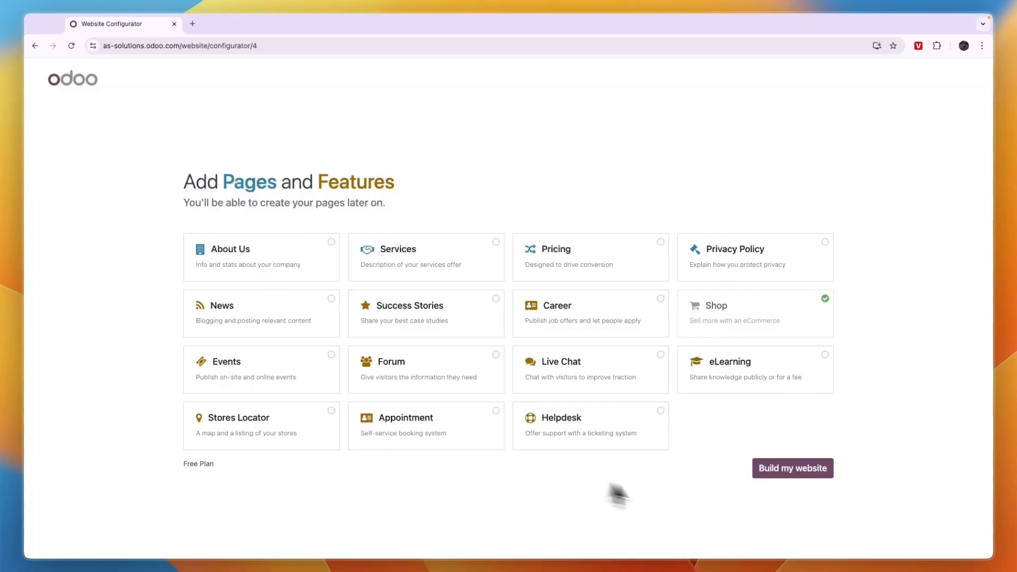
click(791, 265)
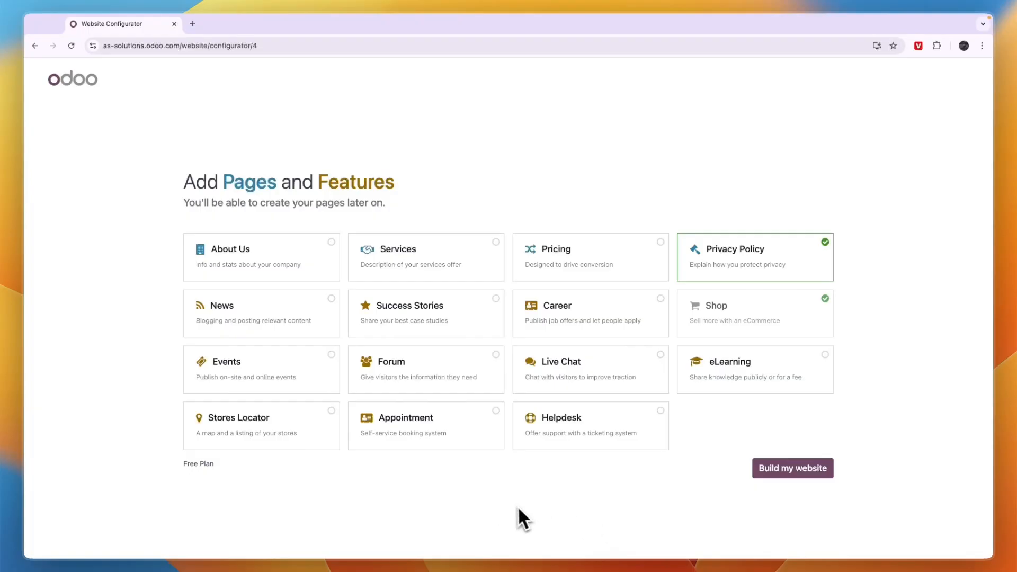
click(551, 390)
click(264, 256)
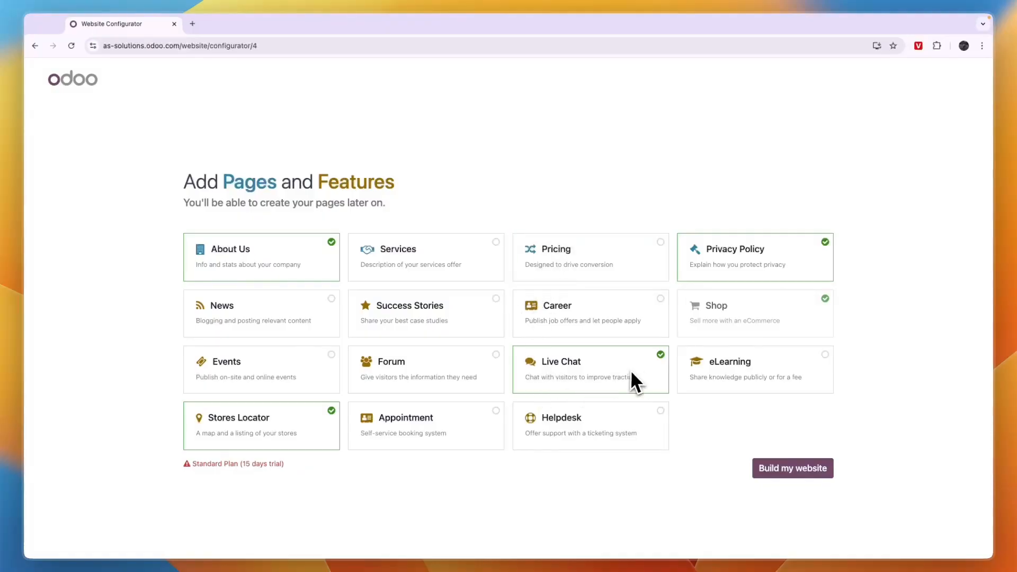
click(597, 380)
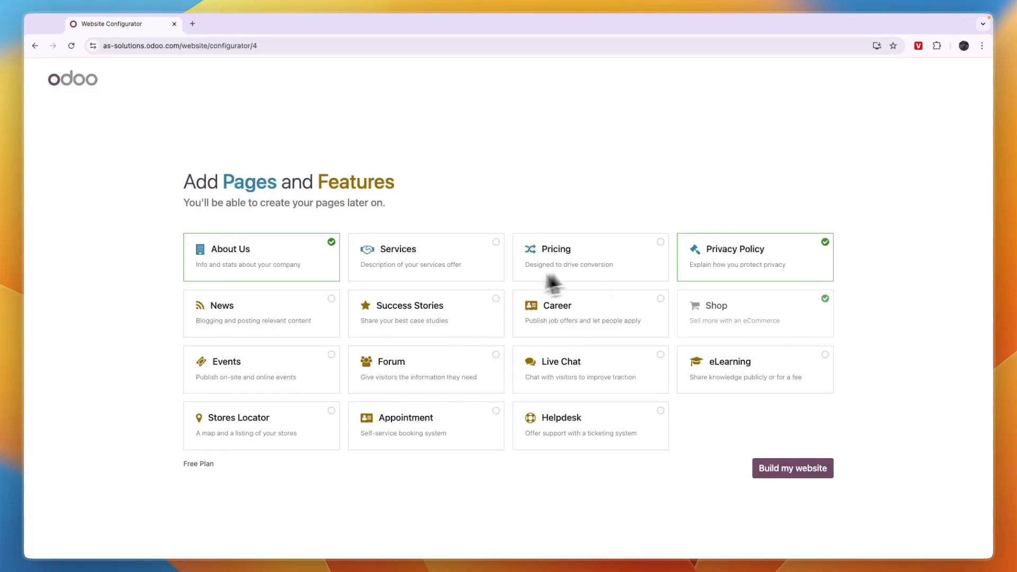
Build the website and select the middle theme.
click(791, 467)
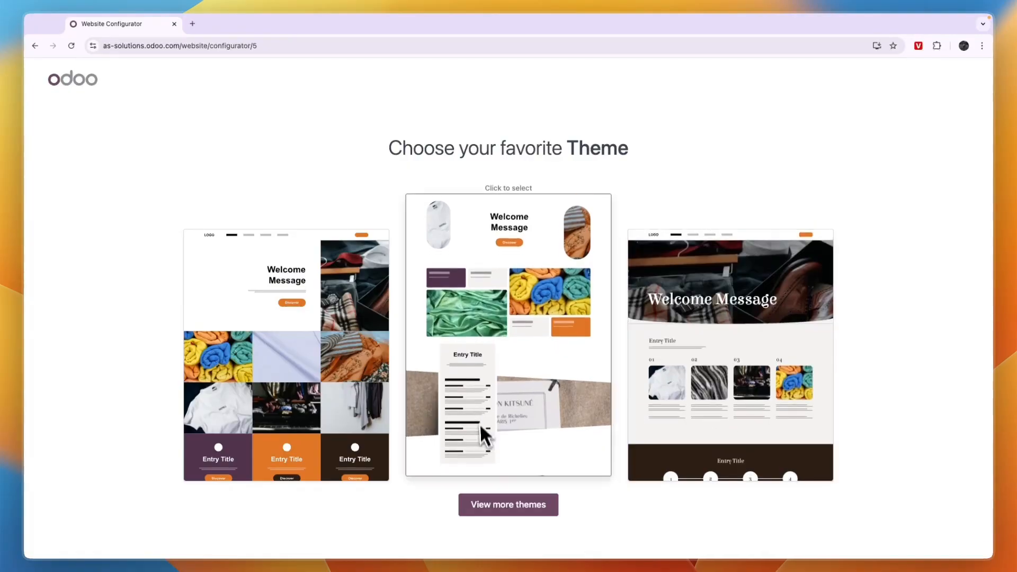
click(491, 353)
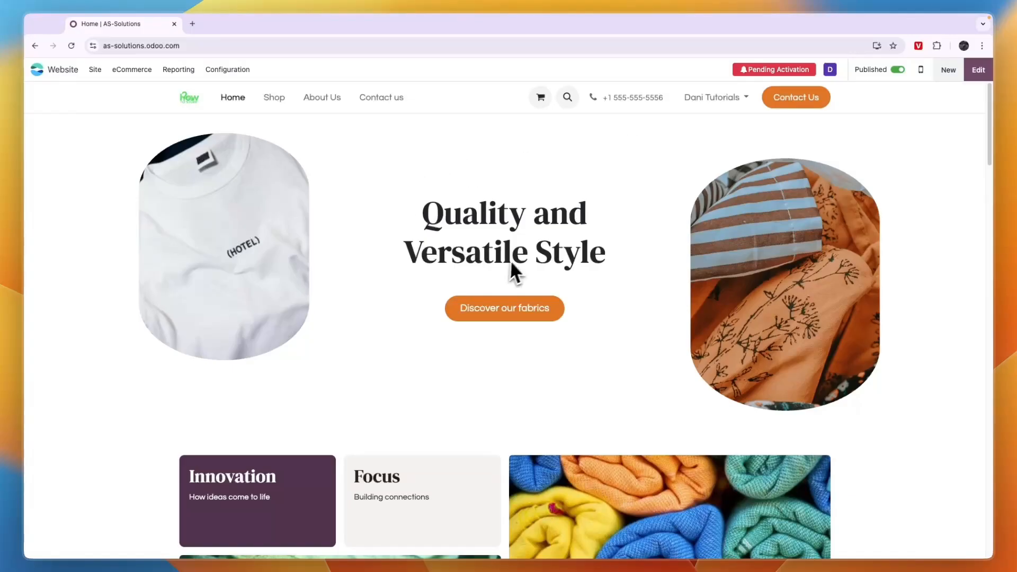
Unpublish the generated website.
scroll(514, 273, down, 13)
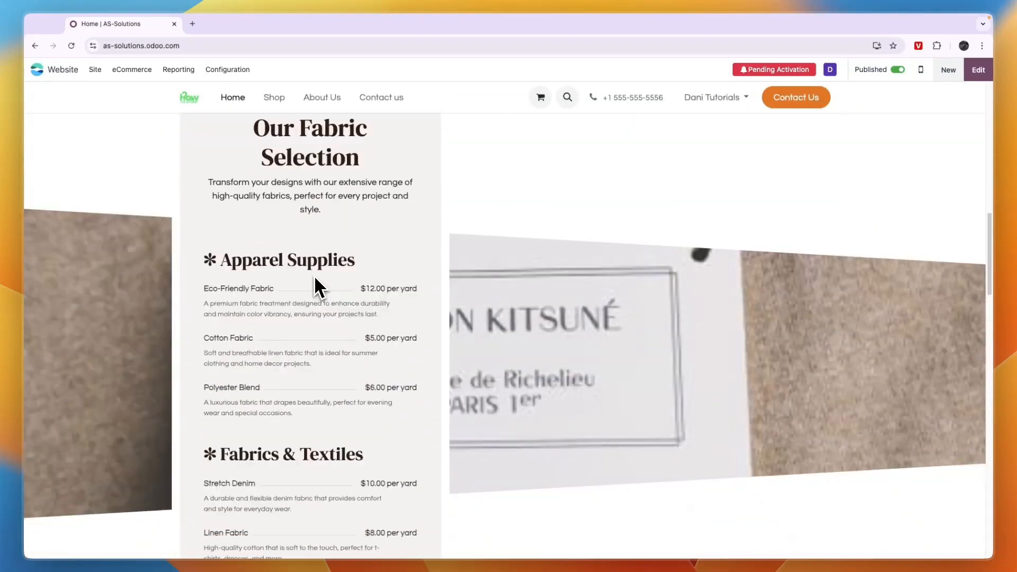
scroll(316, 279, down, 8)
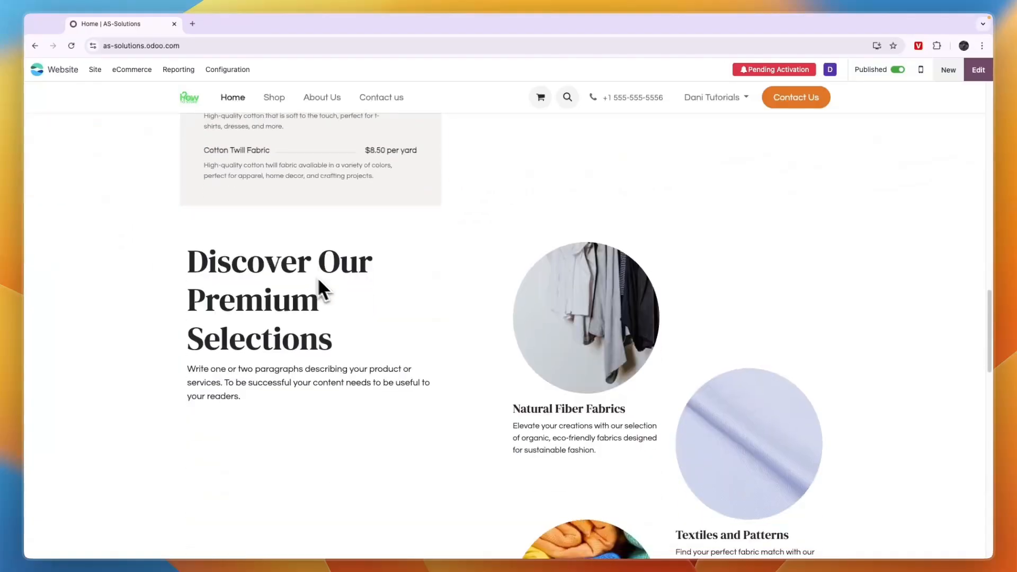
scroll(317, 277, up, 20)
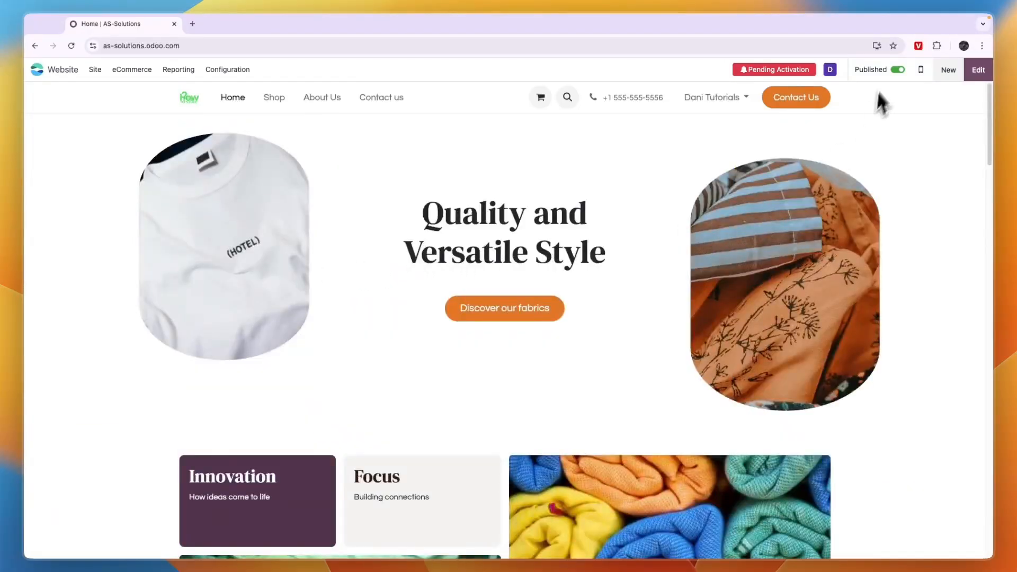
click(898, 70)
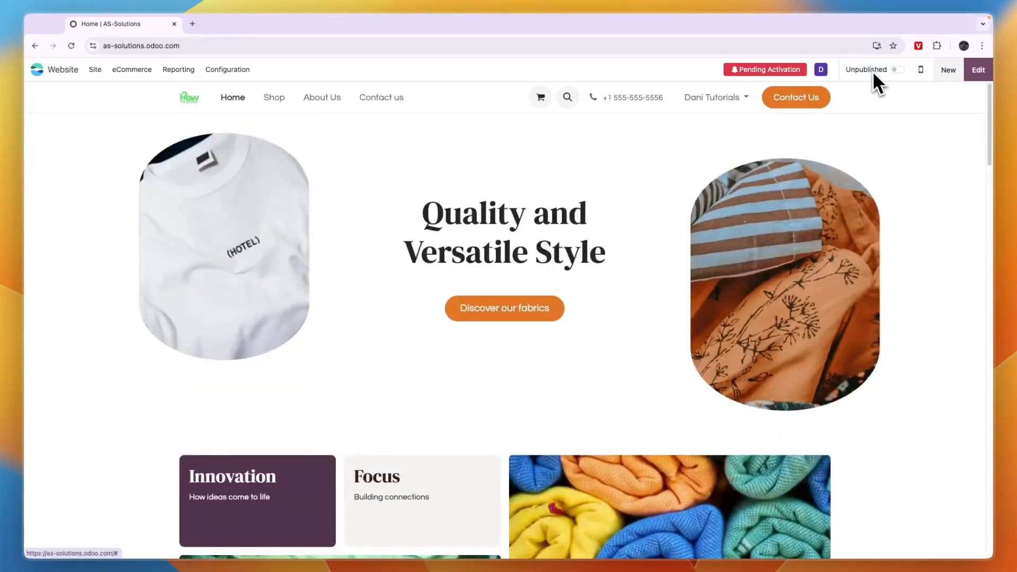
Open the website editor and browse the available building blocks.
click(977, 75)
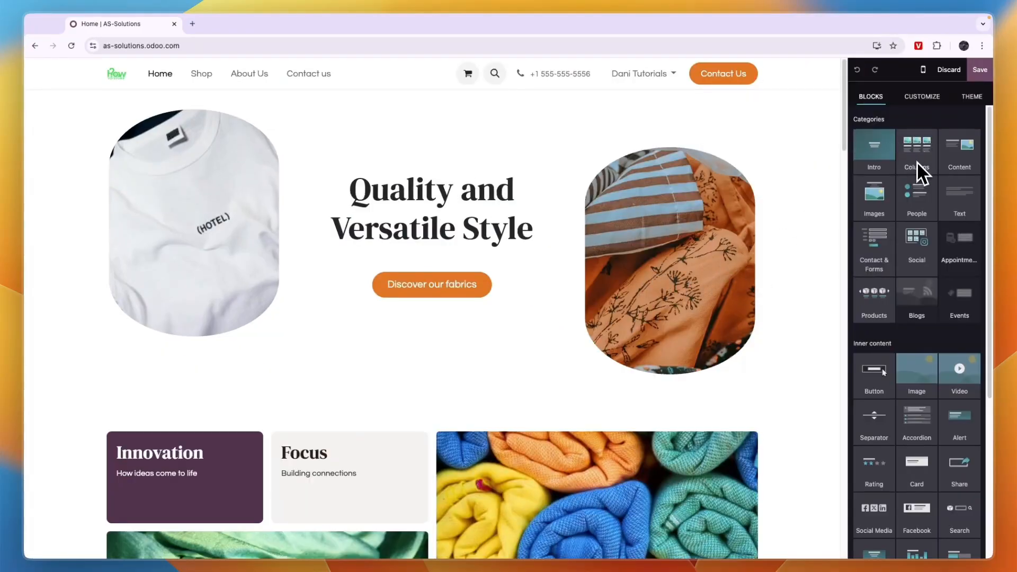
scroll(923, 198, down, 2)
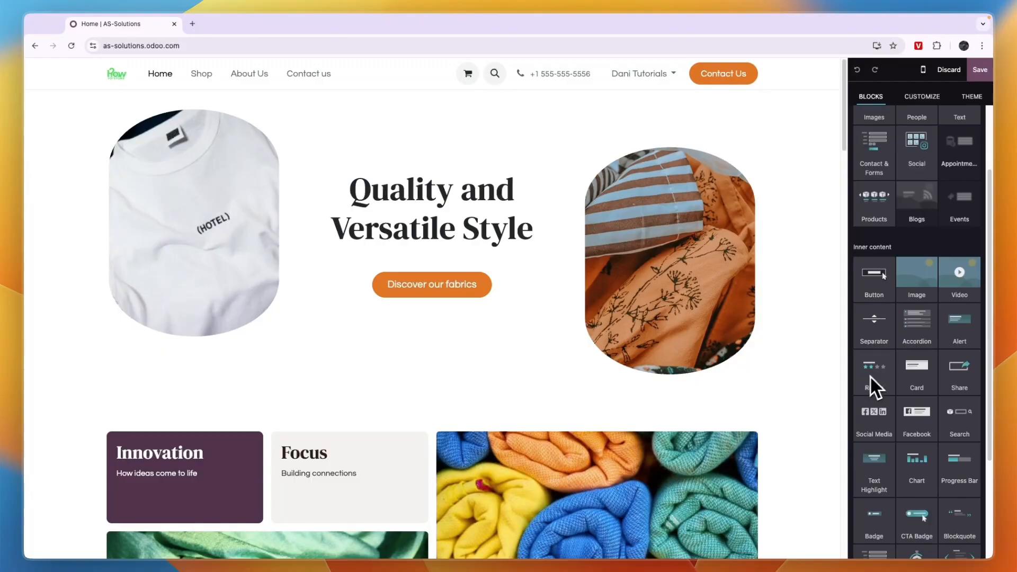
scroll(923, 271, up, 3)
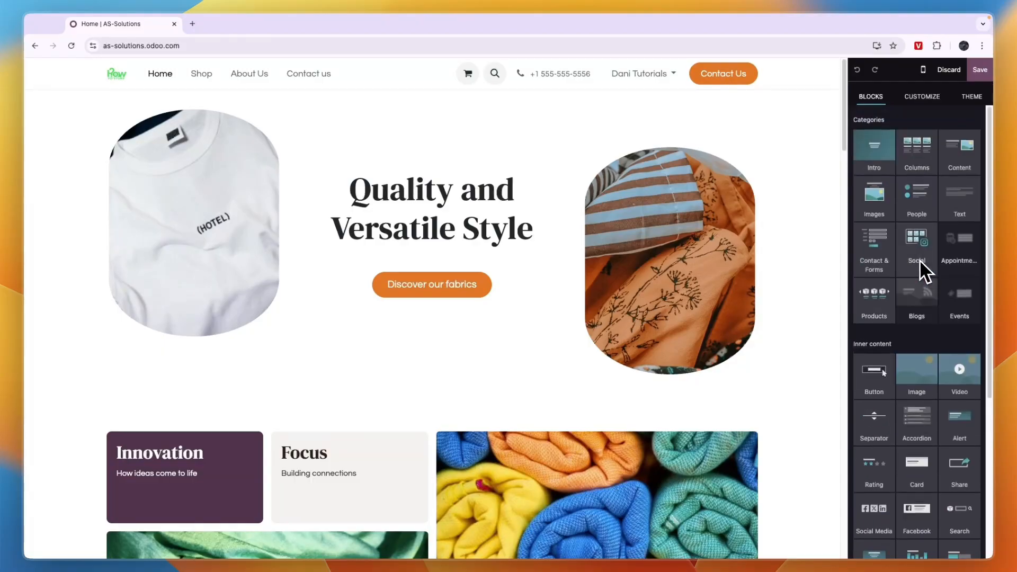
Select elements of the hero section to inspect their customization options.
click(931, 102)
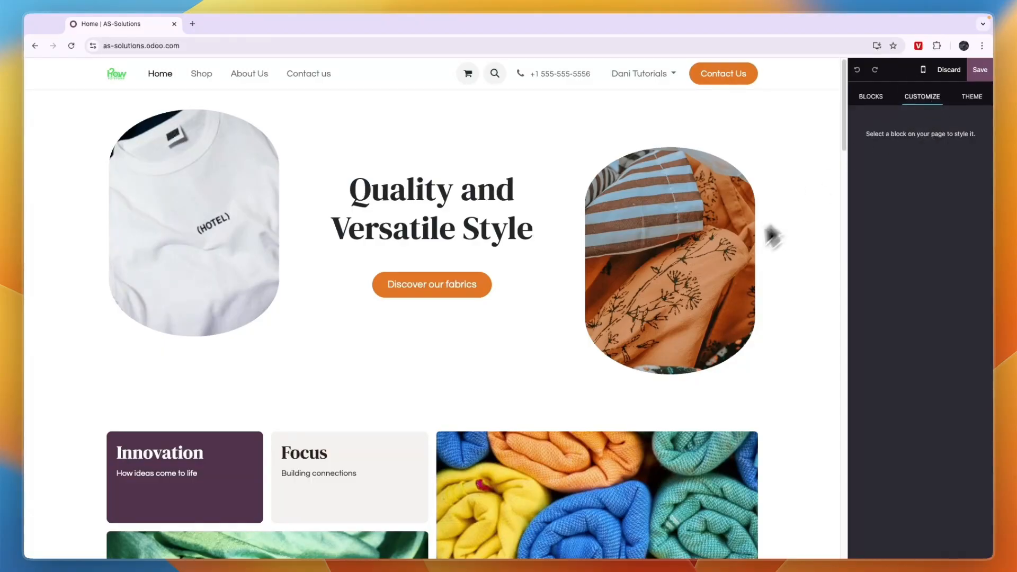
click(711, 262)
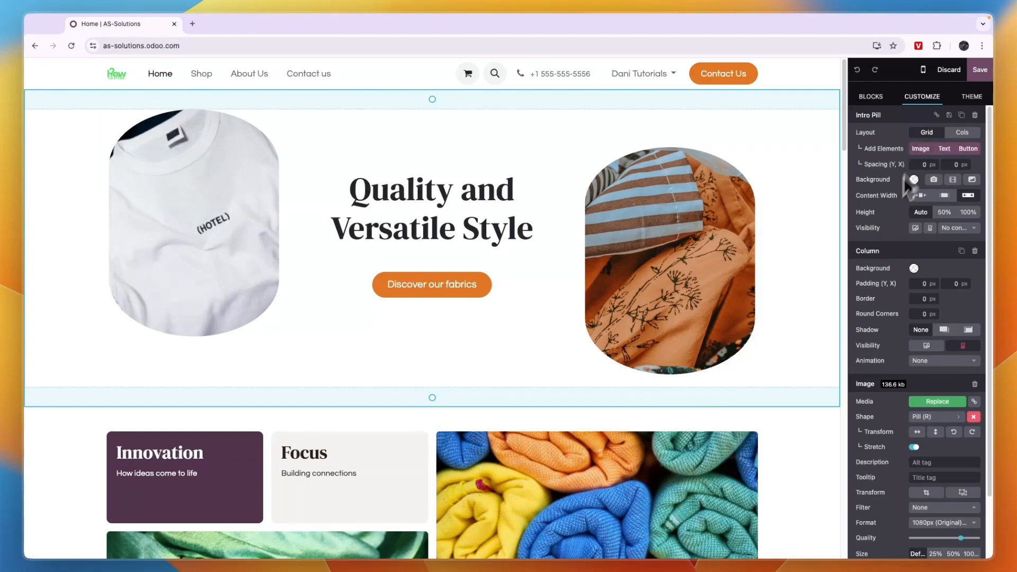
scroll(900, 239, down, 2)
scroll(901, 327, up, 2)
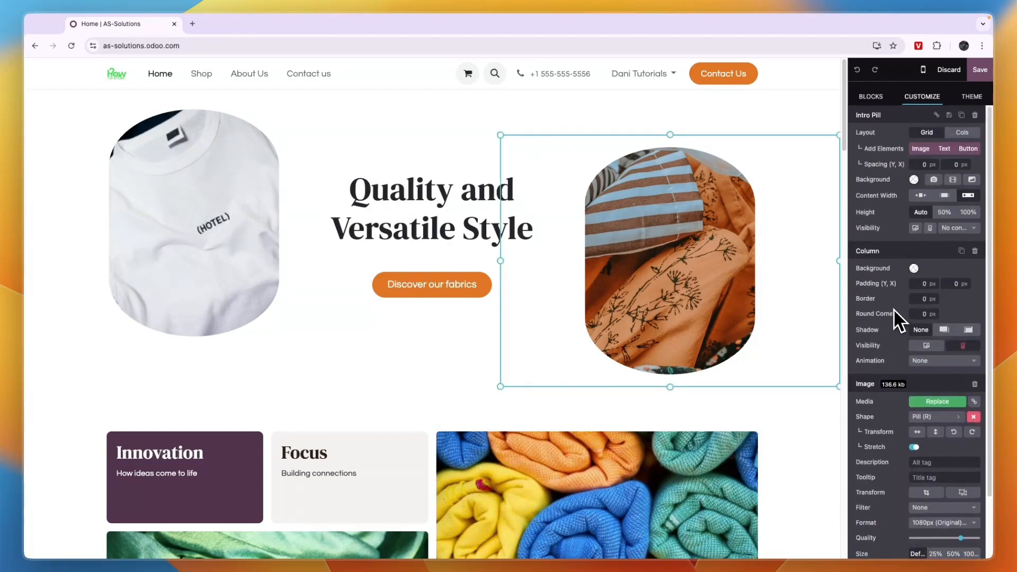
click(681, 227)
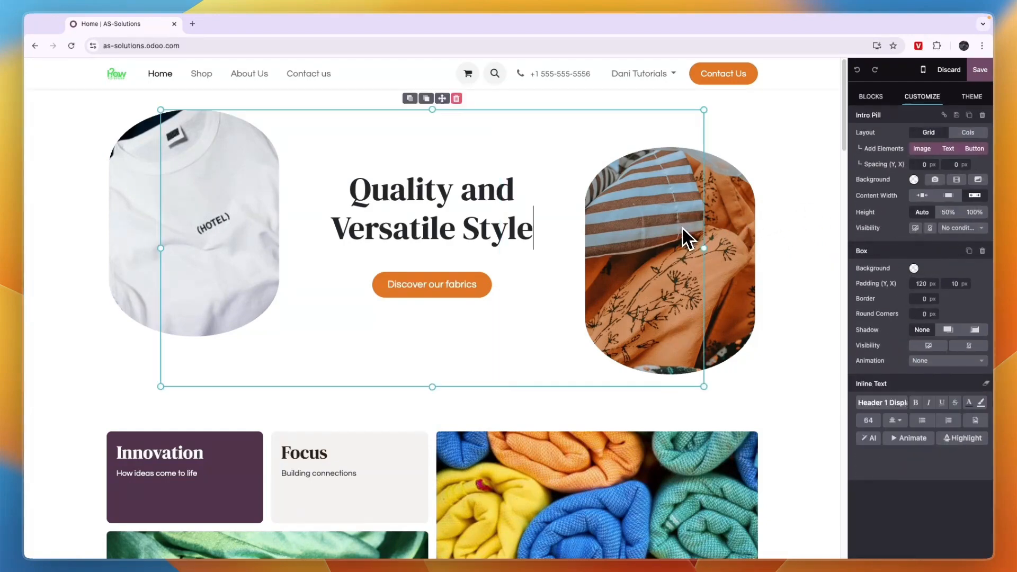
click(710, 228)
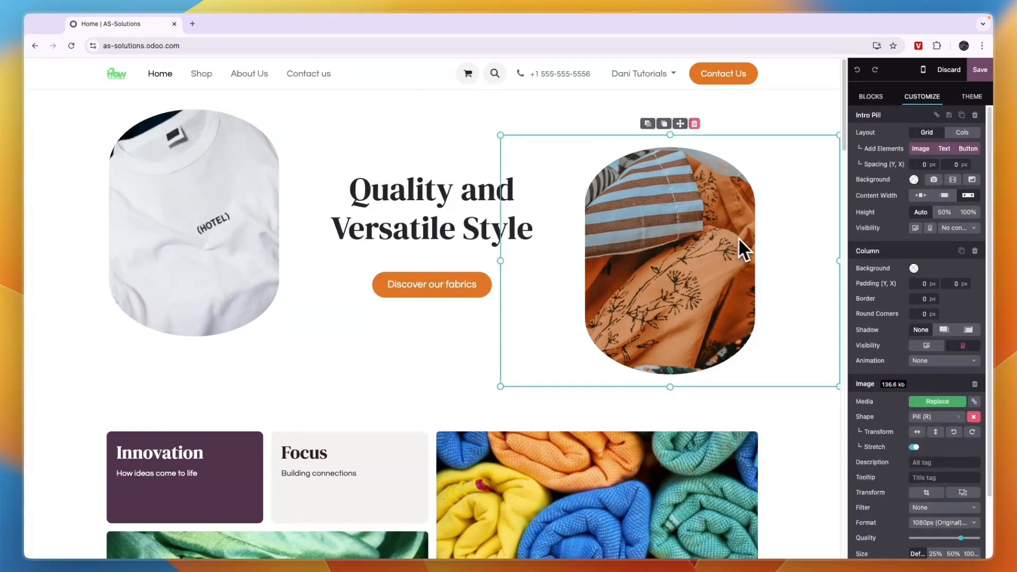
Review the website theme settings for colors, fonts, buttons and input fields.
click(970, 98)
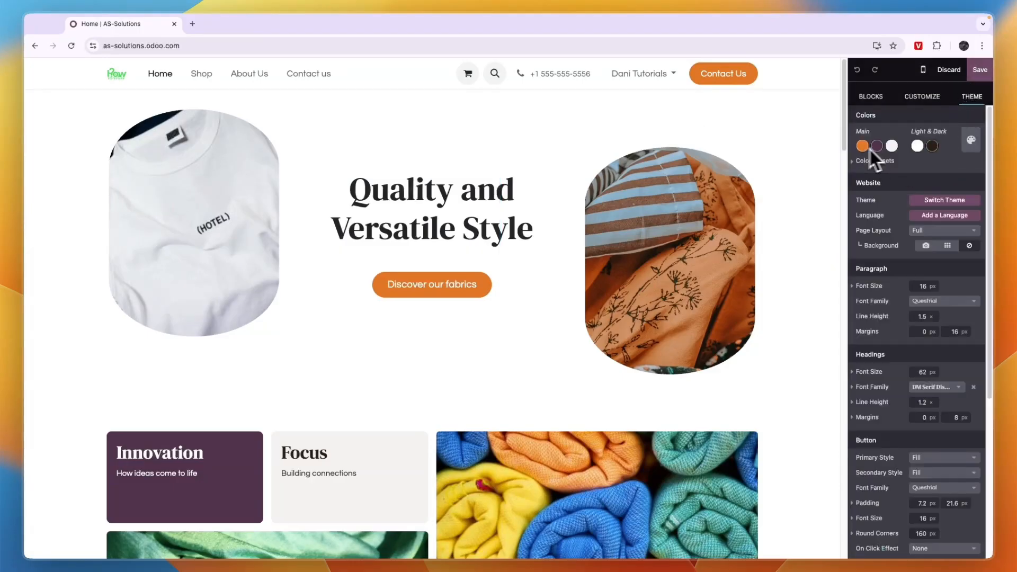
click(959, 201)
key(Escape)
scroll(915, 286, down, 2)
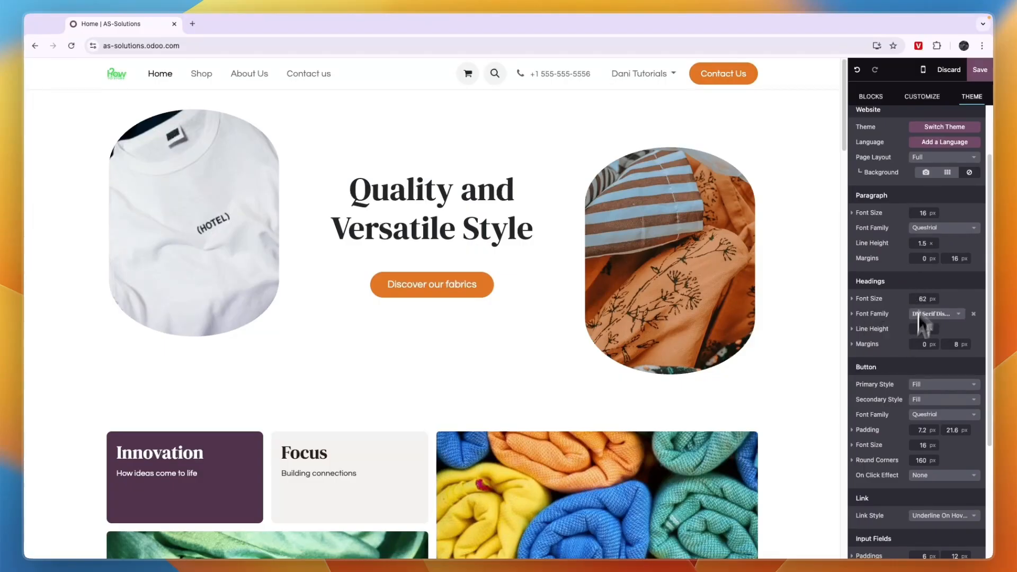
scroll(927, 368, down, 5)
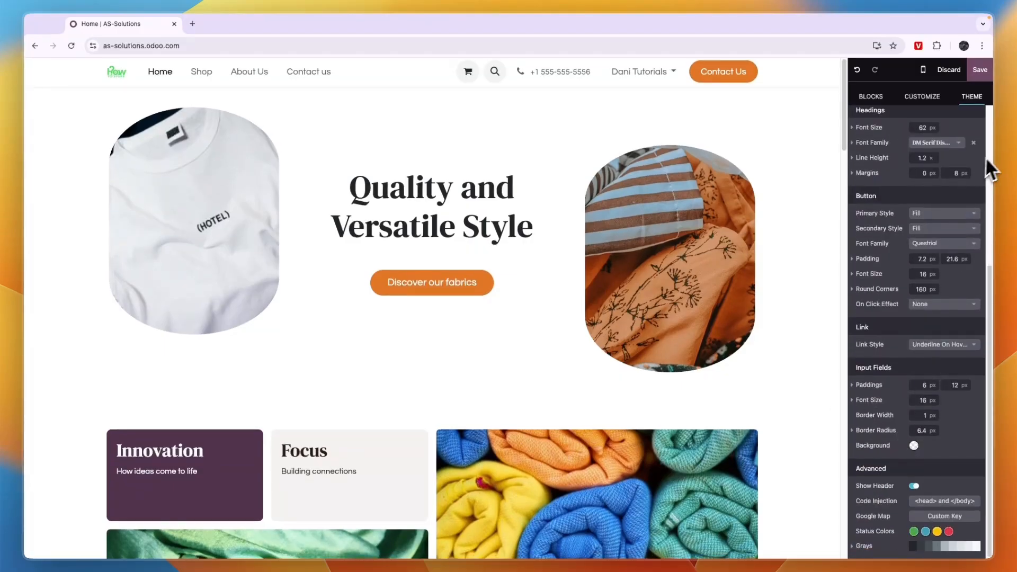
scroll(776, 268, down, 3)
scroll(723, 260, up, 3)
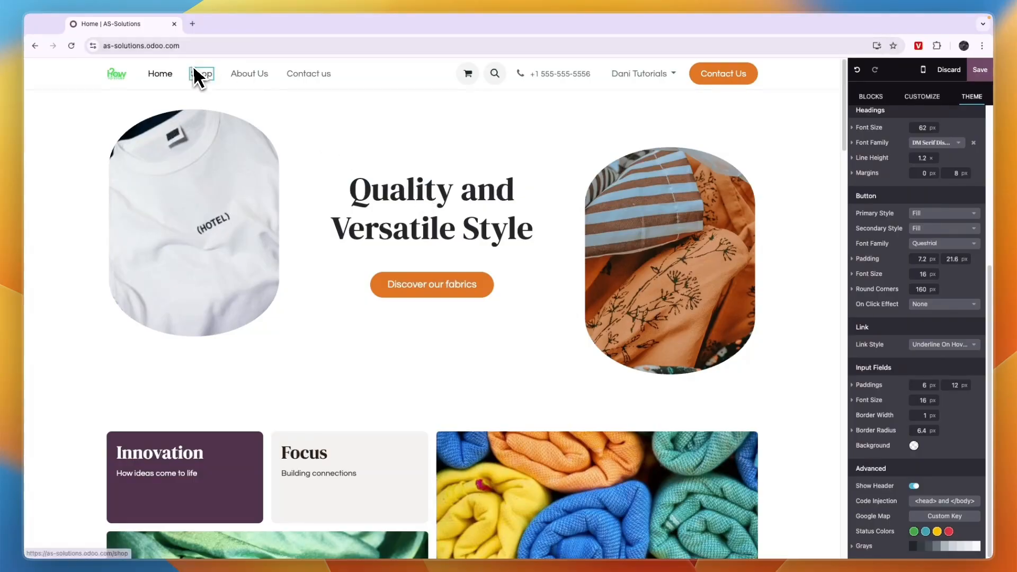
Open the shop page and create a new product named Sweater.
click(200, 74)
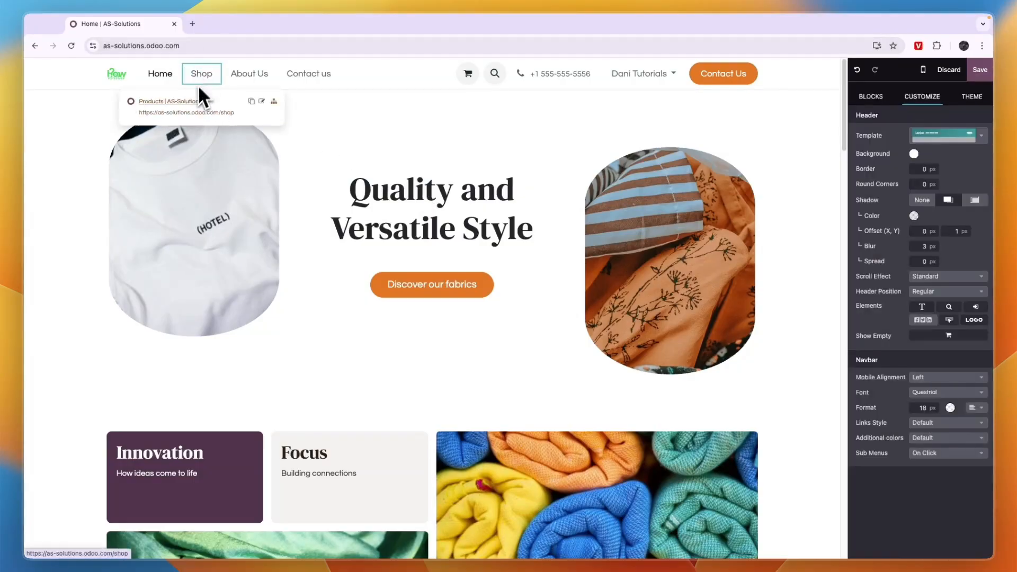
click(178, 102)
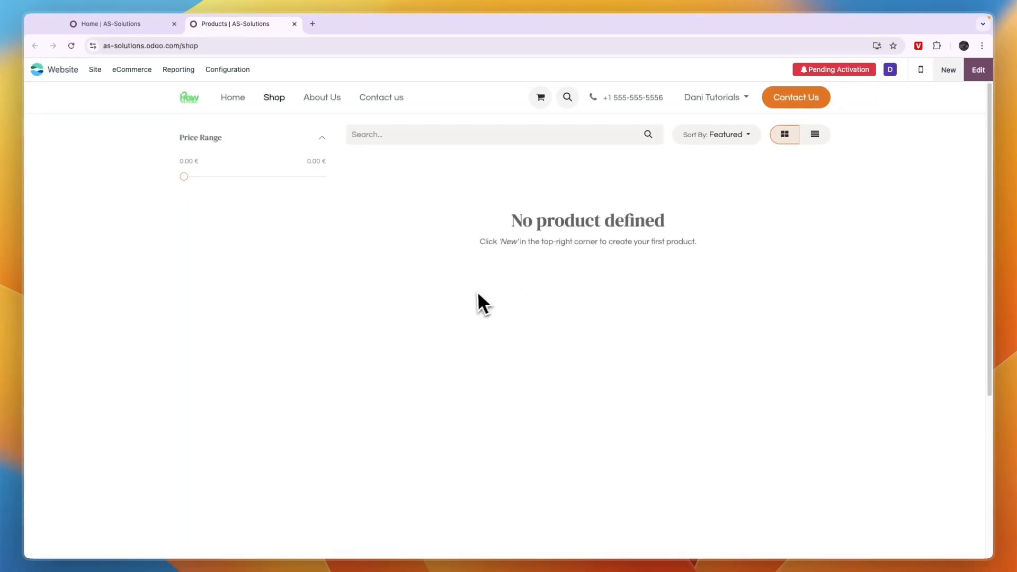
click(948, 69)
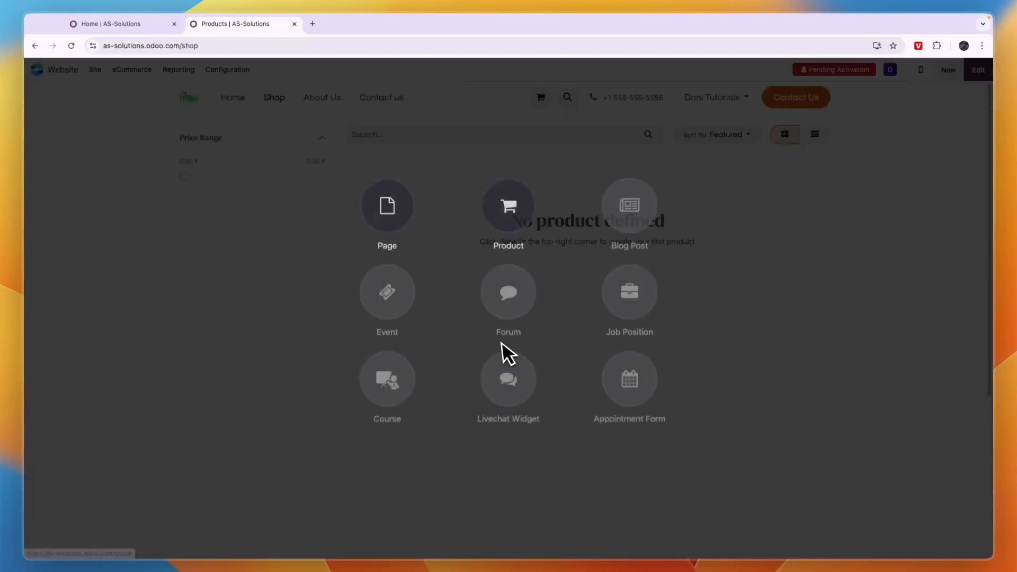
click(504, 225)
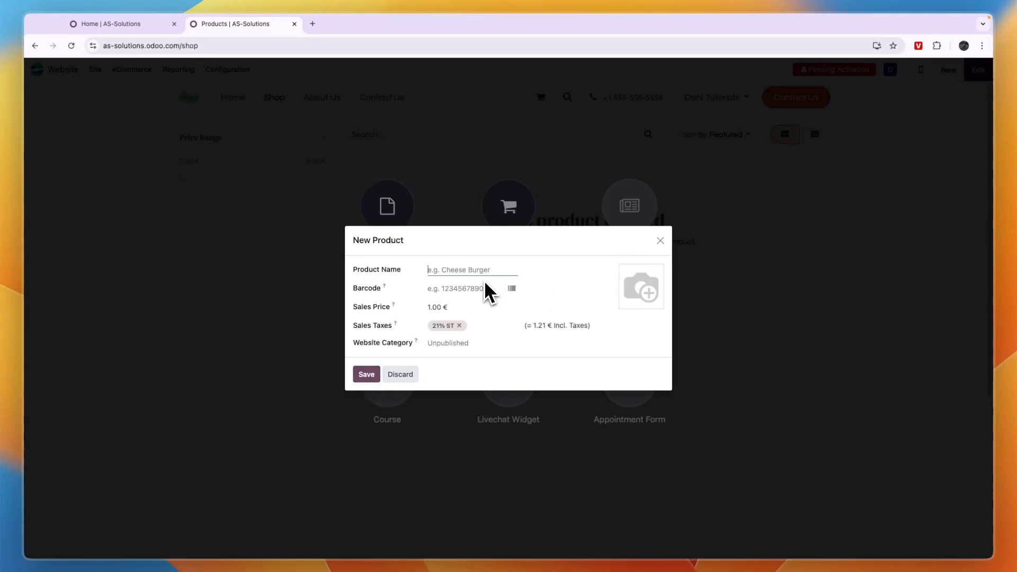
text(S)
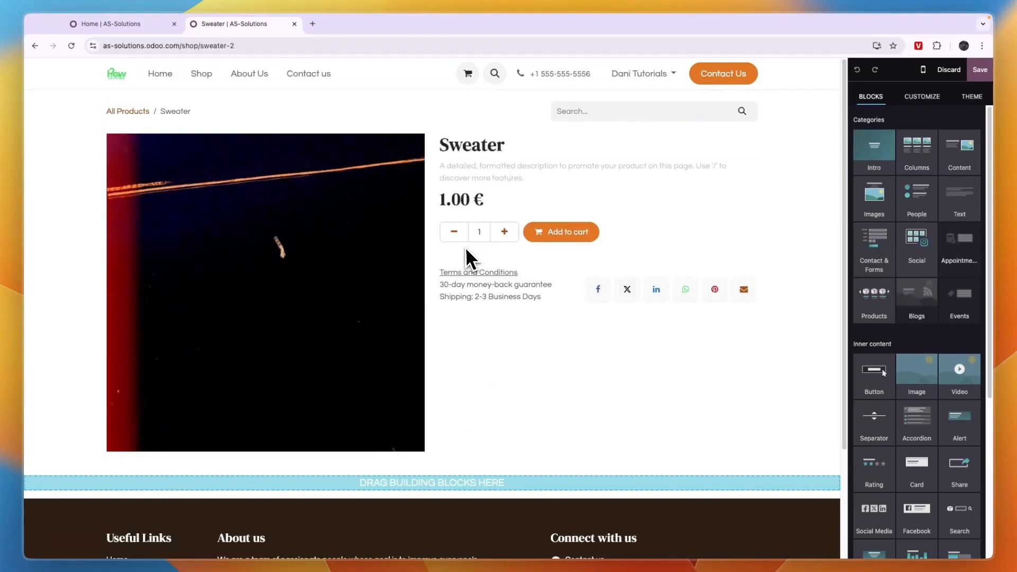
Drag a Rating block into the footer's About us column.
scroll(596, 314, down, 3)
scroll(539, 265, up, 1)
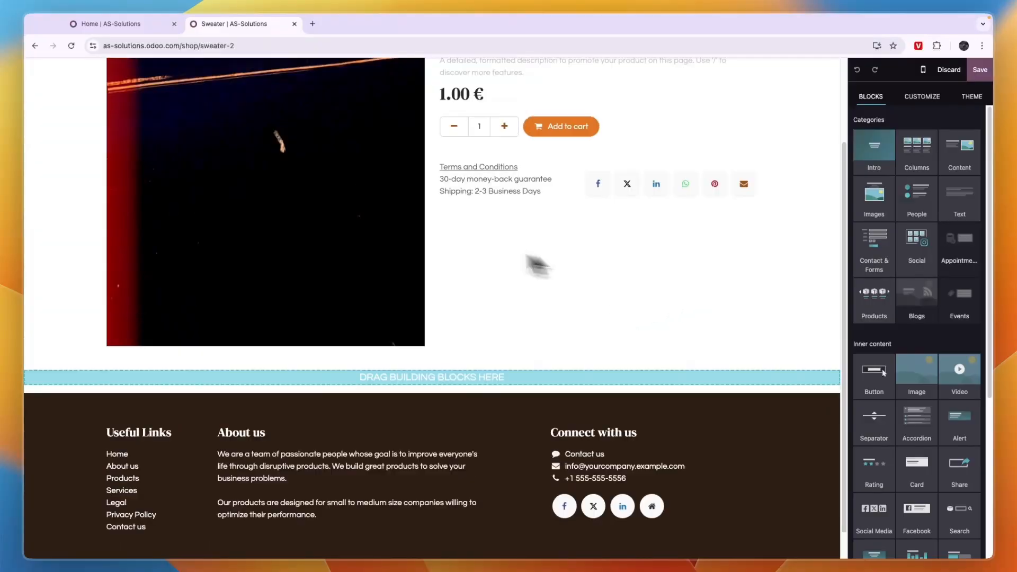
drag(882, 474, 504, 390)
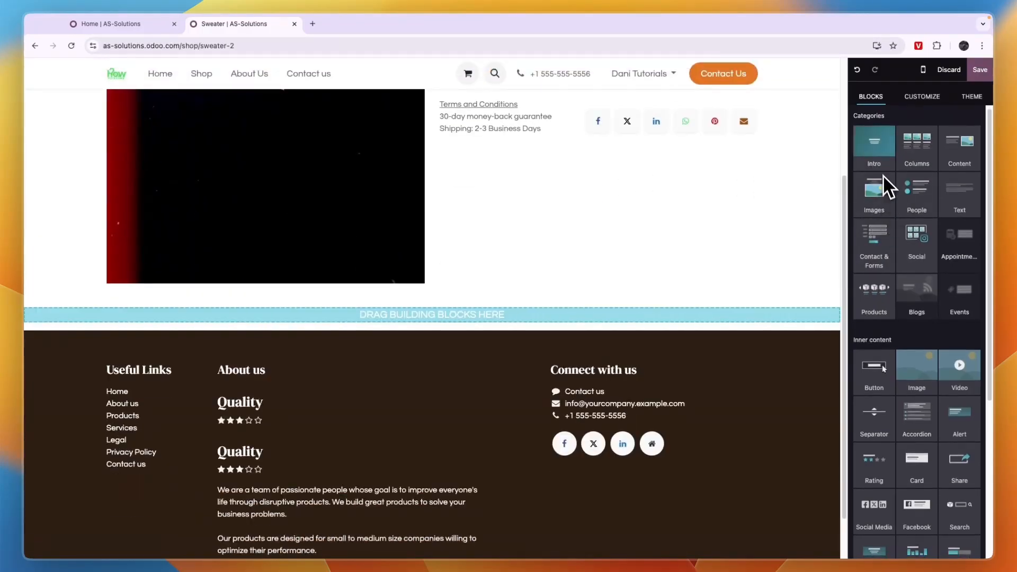
Insert the 'Next Adventure' intro block below the product details and undo it.
drag(874, 142, 443, 326)
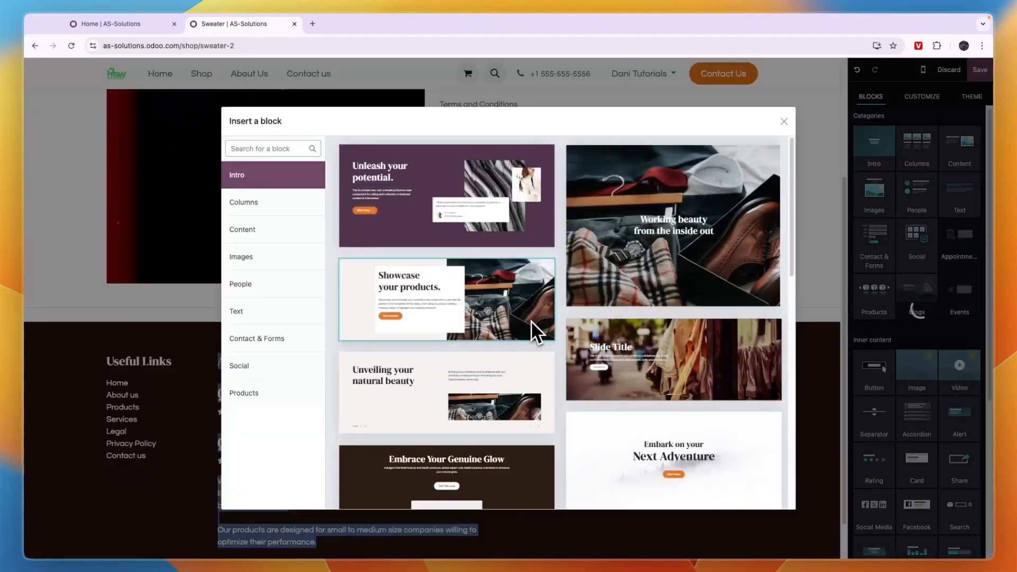
scroll(626, 249, down, 3)
click(630, 333)
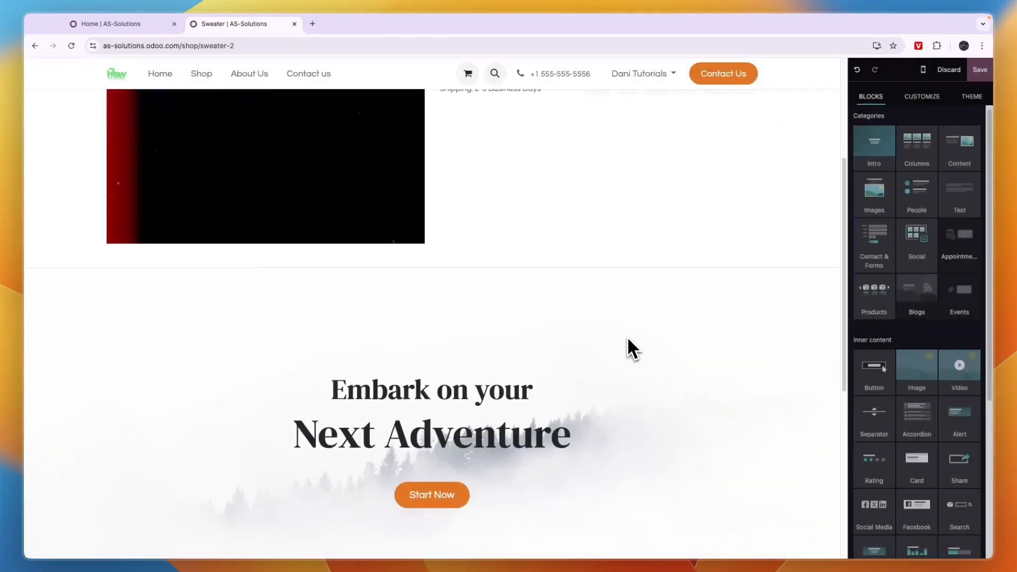
scroll(423, 421, down, 2)
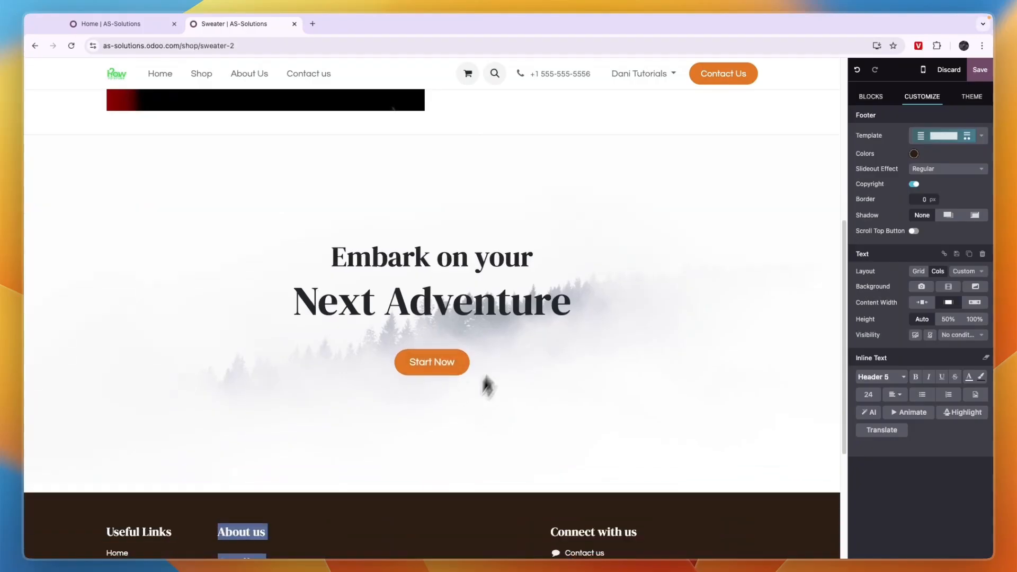
click(512, 310)
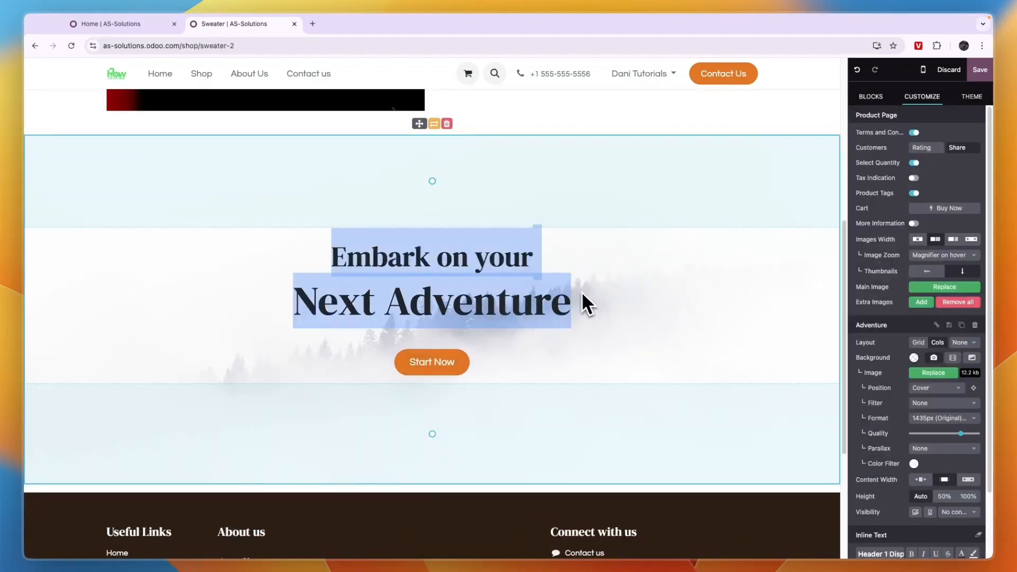
scroll(927, 222, down, 1)
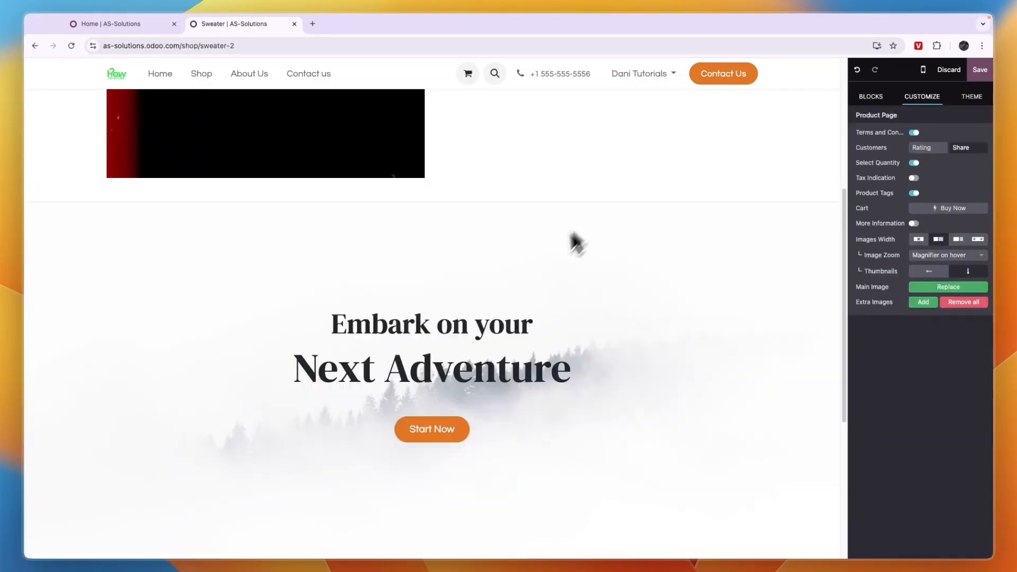
scroll(570, 234, up, 4)
scroll(525, 290, down, 4)
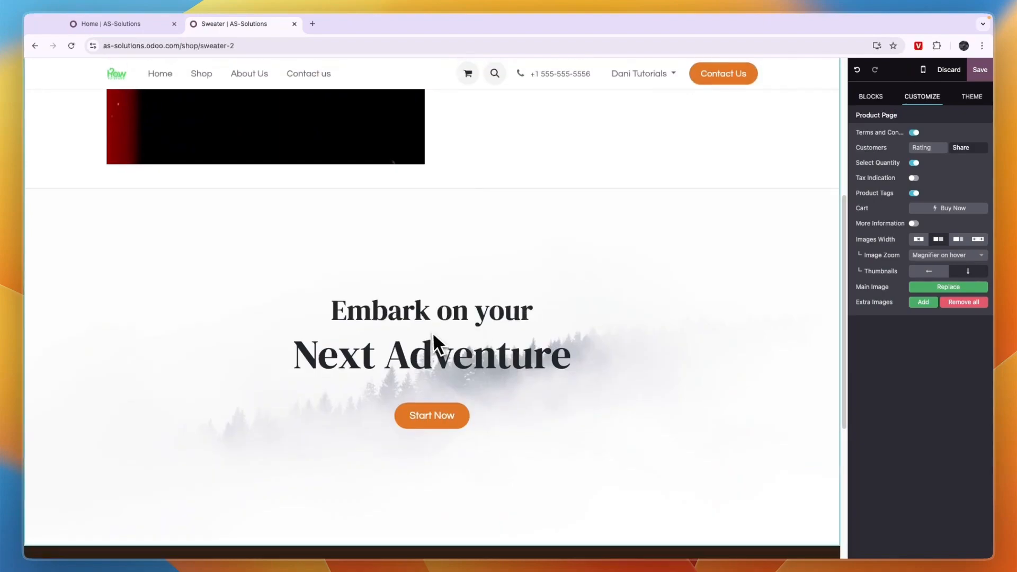
click(857, 70)
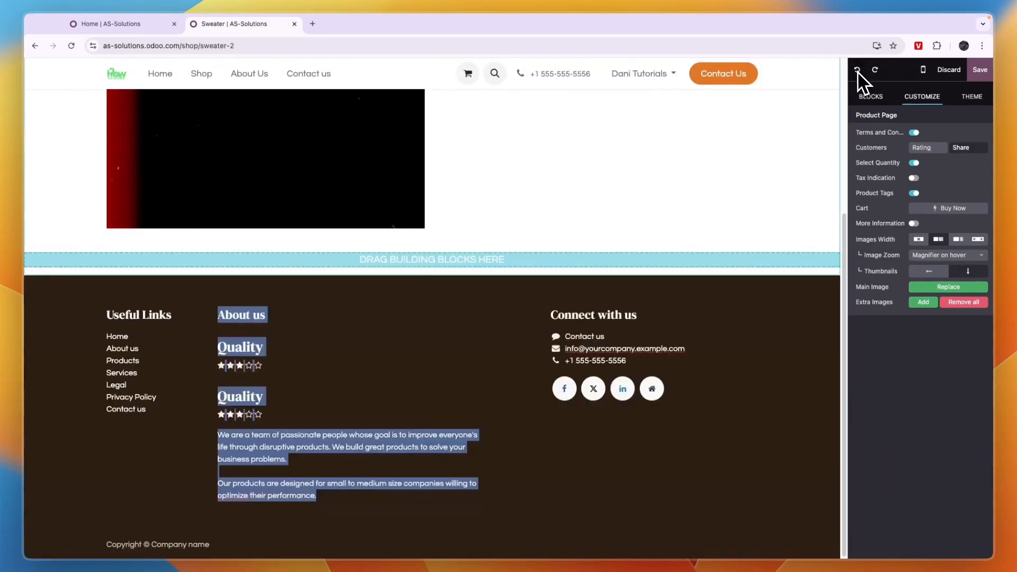
Insert the 'Learn about our offerings' content block below the Sweater product details.
click(871, 97)
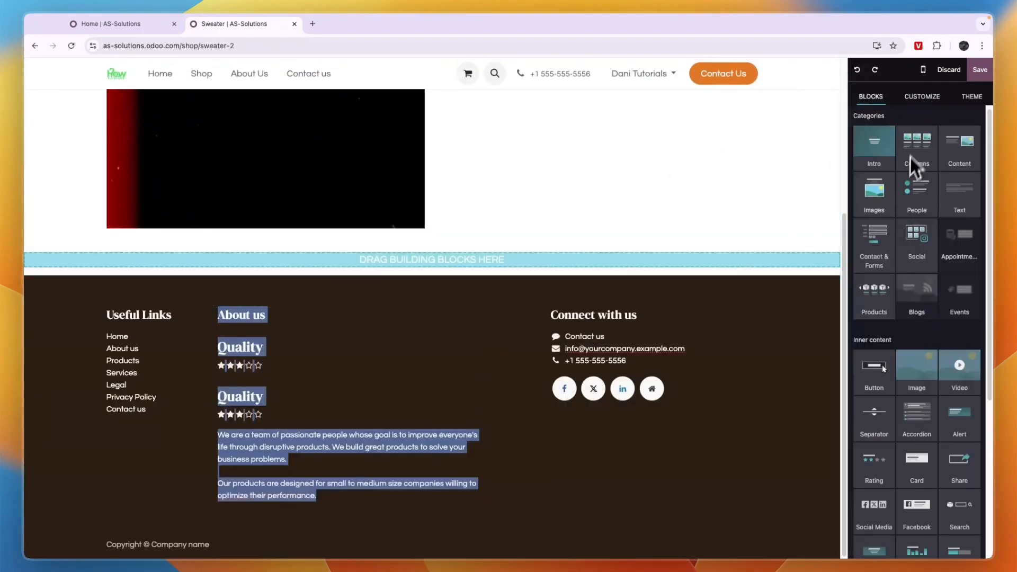
drag(895, 153, 492, 224)
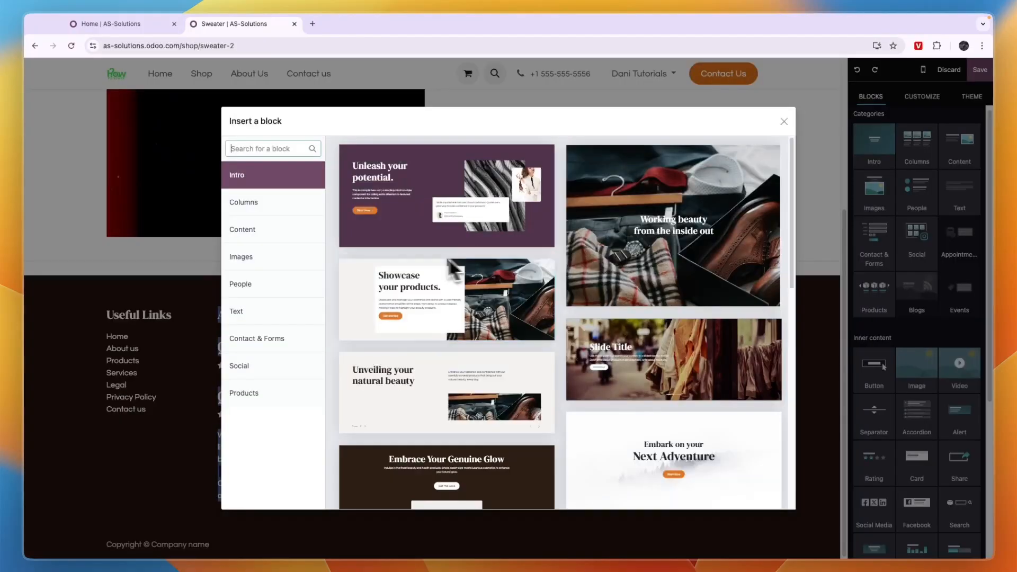
click(249, 234)
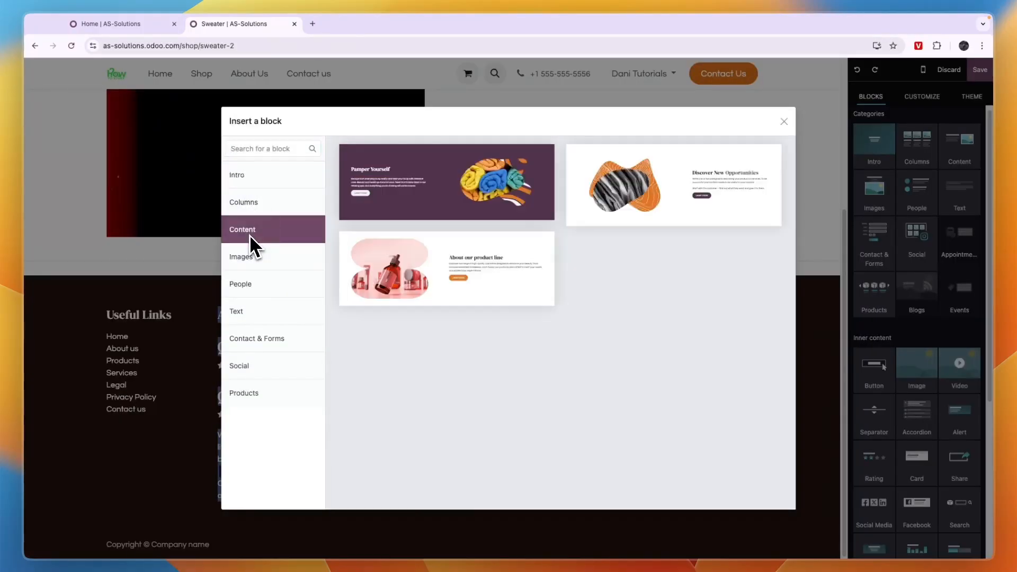
click(273, 339)
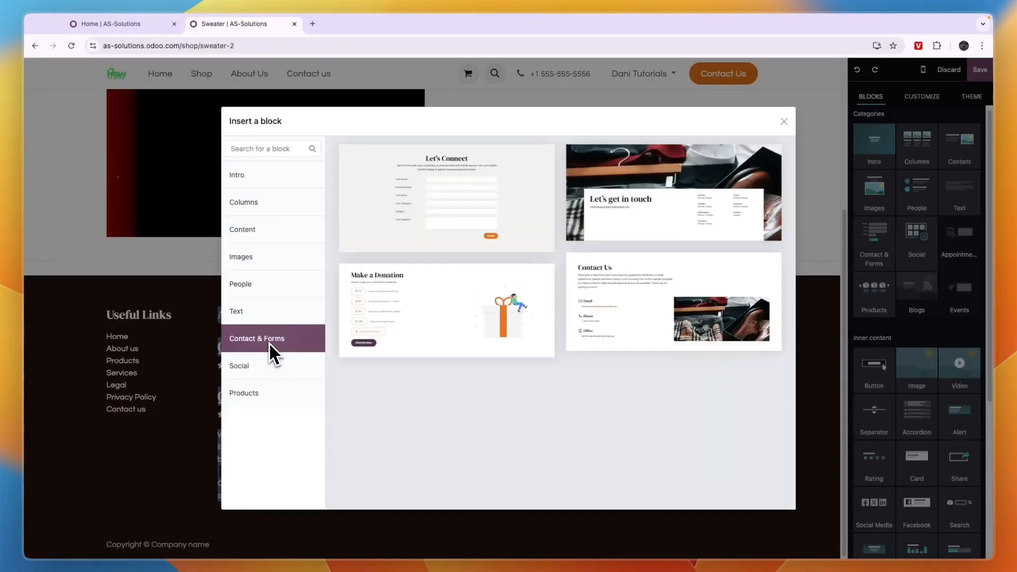
click(261, 312)
click(278, 285)
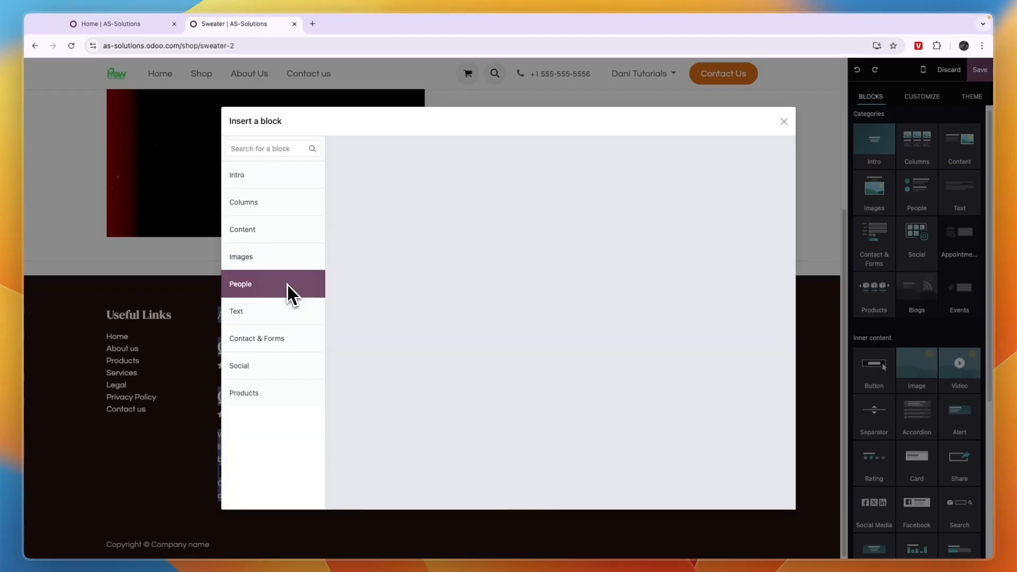
click(265, 229)
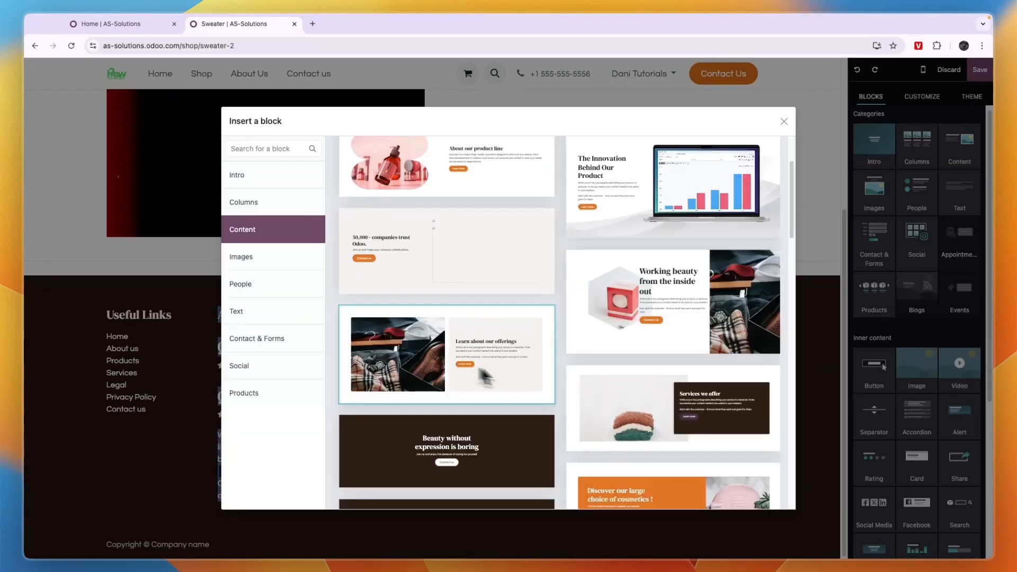
click(485, 377)
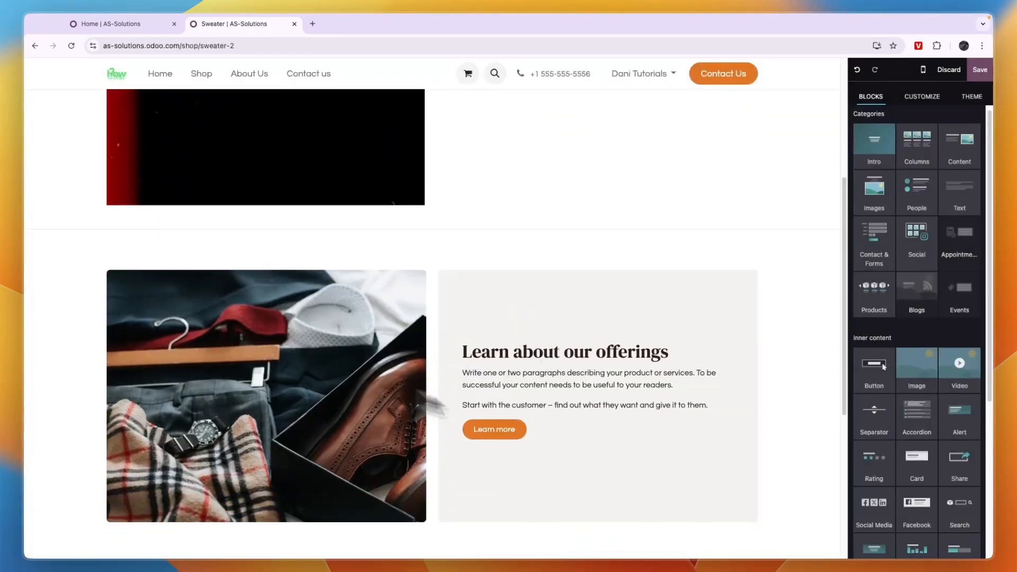
Save the product page edits.
scroll(288, 398, up, 2)
scroll(374, 361, down, 4)
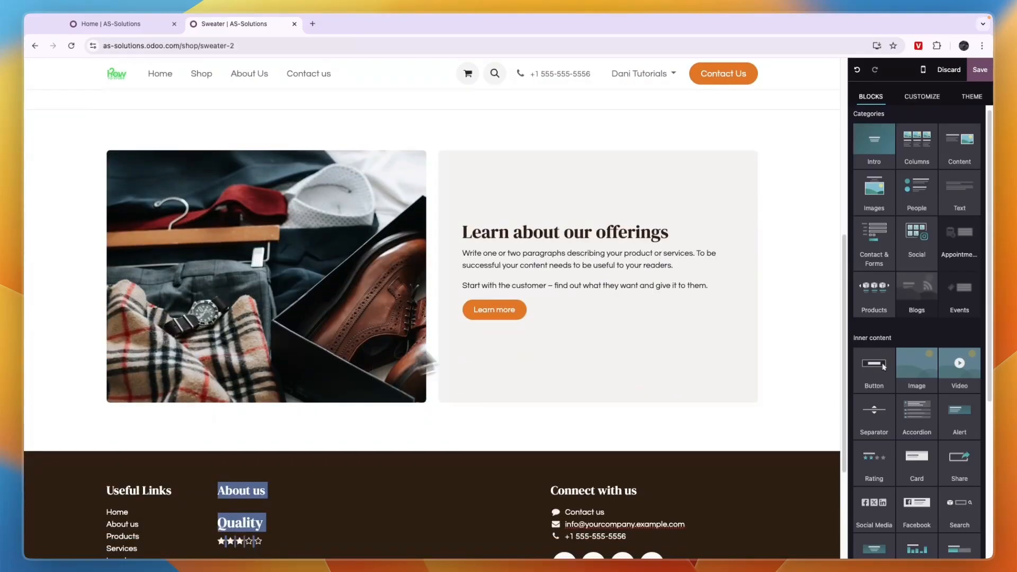
click(980, 71)
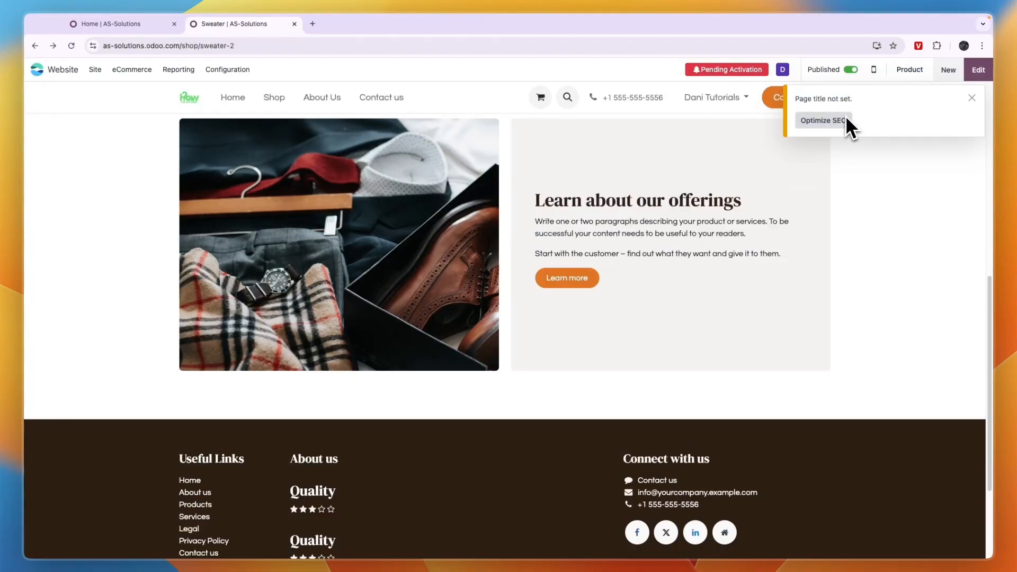
Browse the shop listing, its sort options and the Sweater product page.
scroll(660, 147, up, 10)
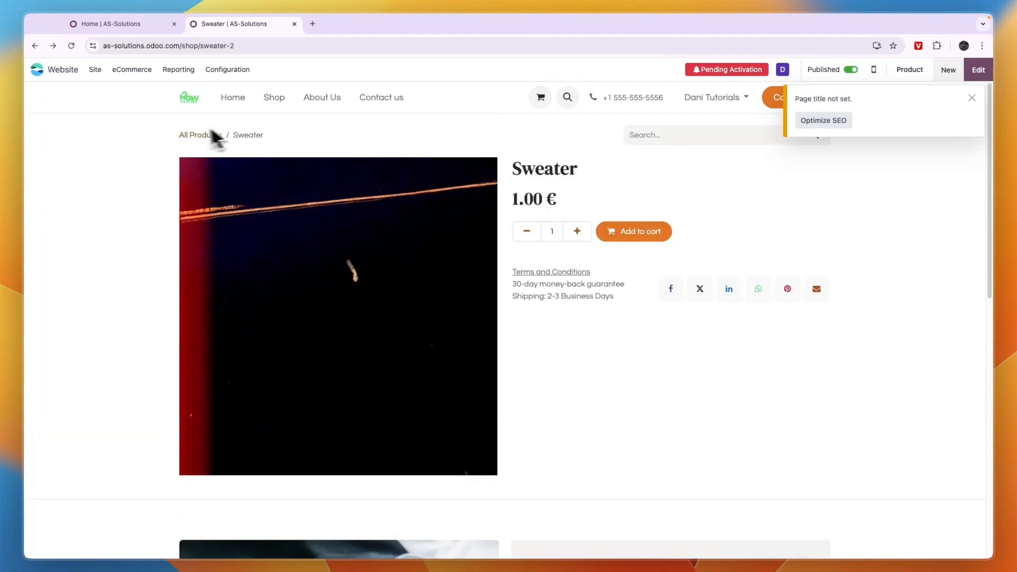
click(218, 135)
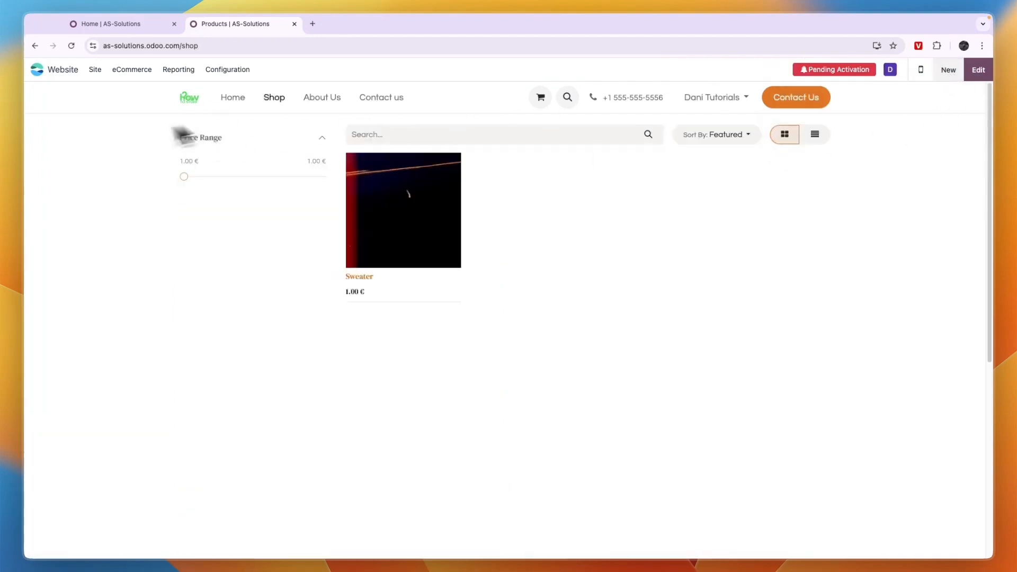
click(713, 136)
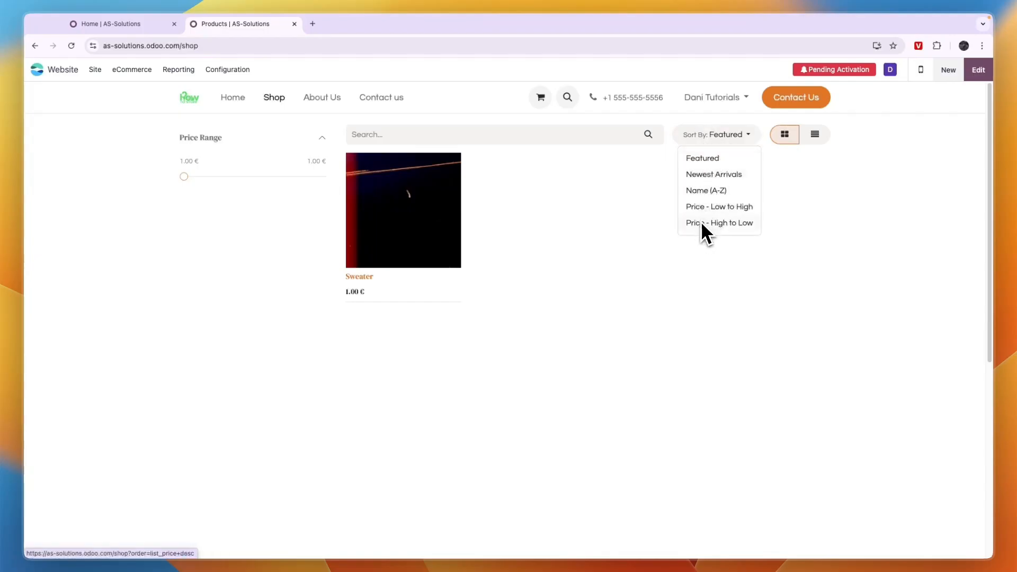
click(514, 242)
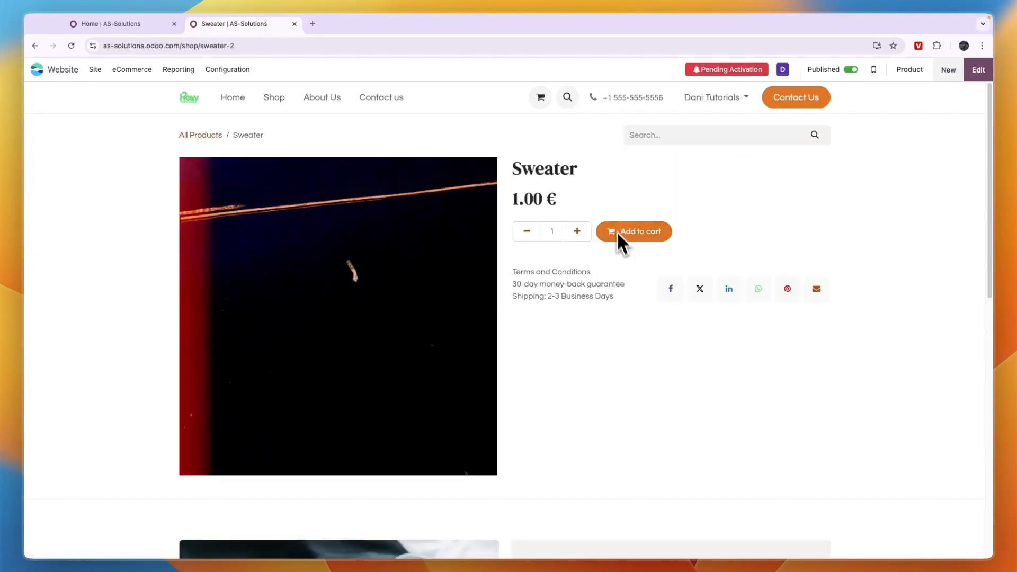
click(202, 136)
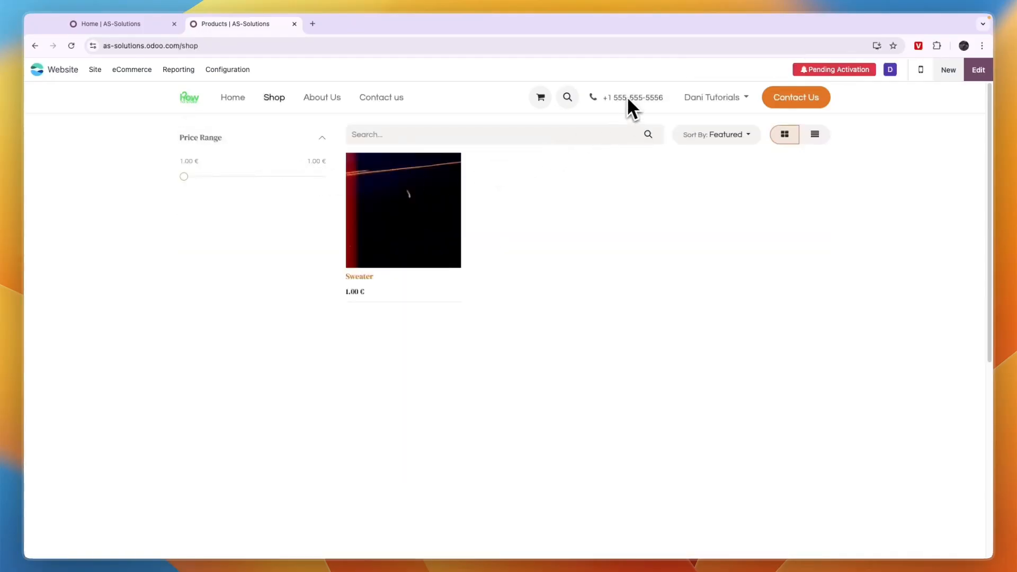
Switch the header to the two-row template with search, cart and account above the menu.
click(985, 72)
click(554, 79)
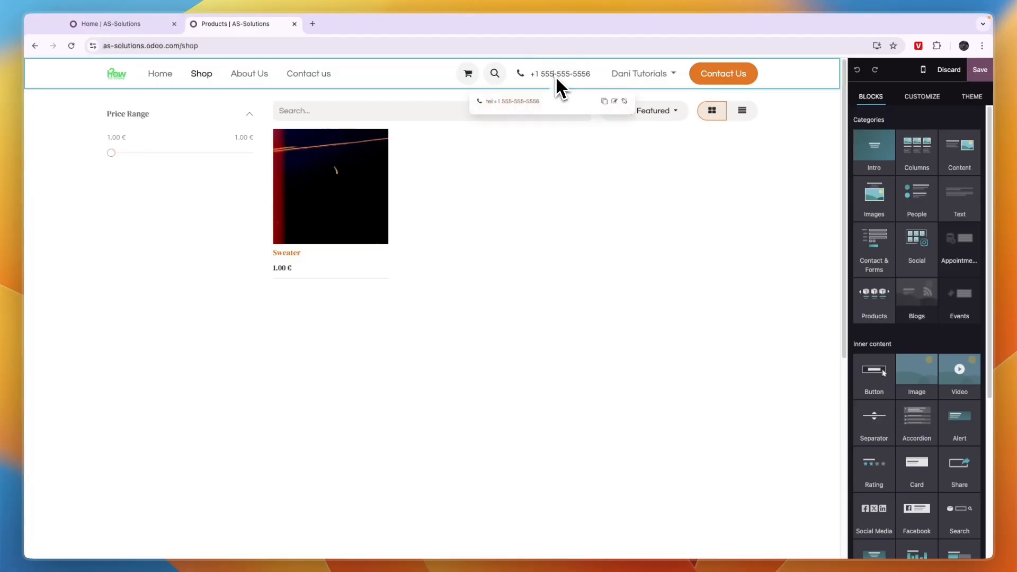
double_click(548, 74)
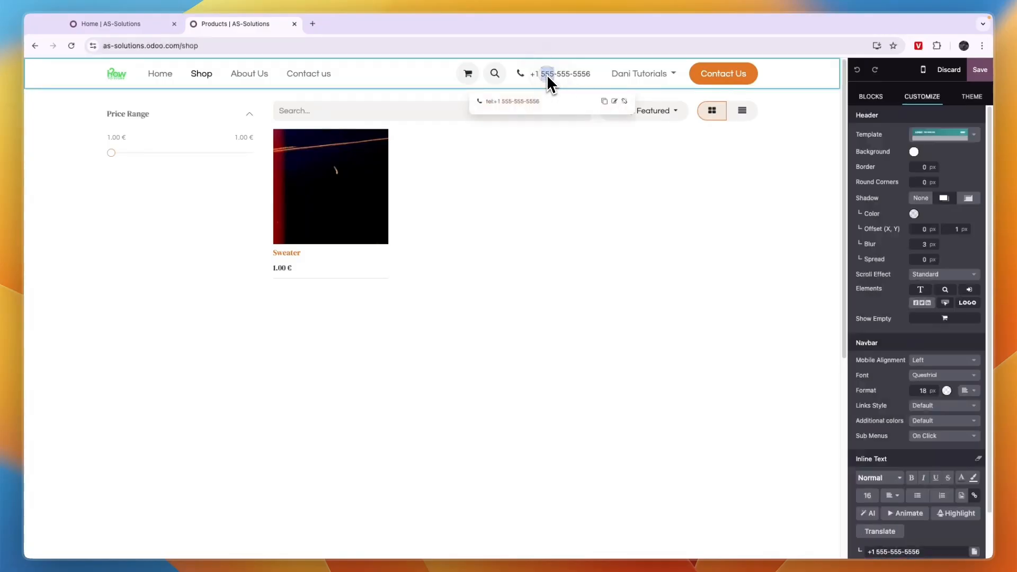
click(476, 150)
click(469, 84)
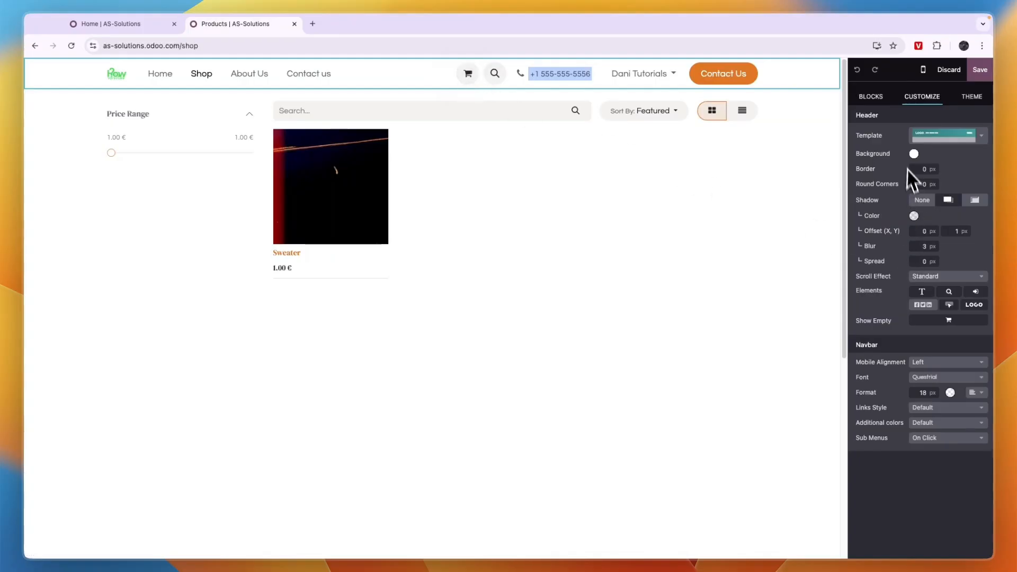
click(930, 141)
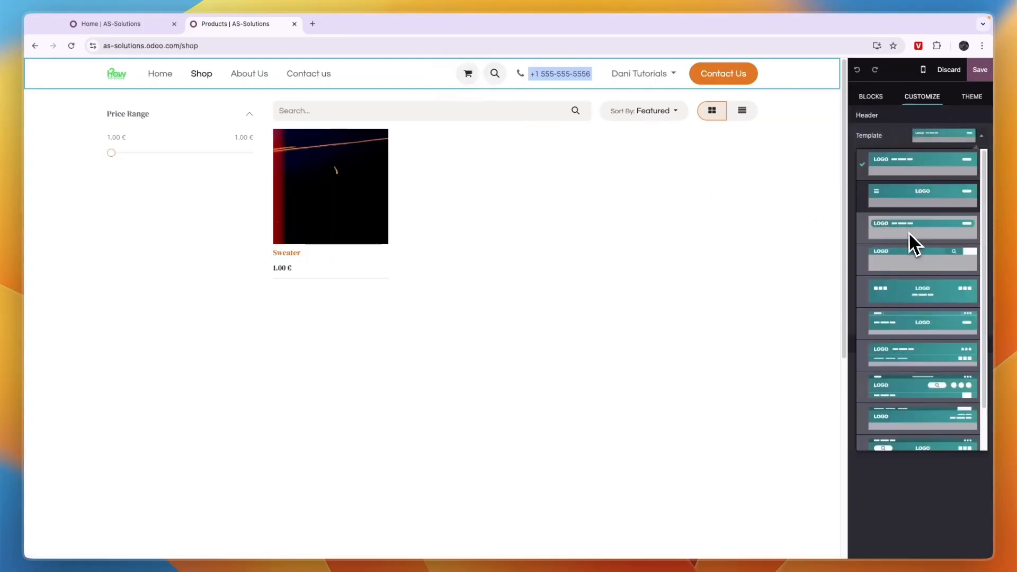
click(932, 397)
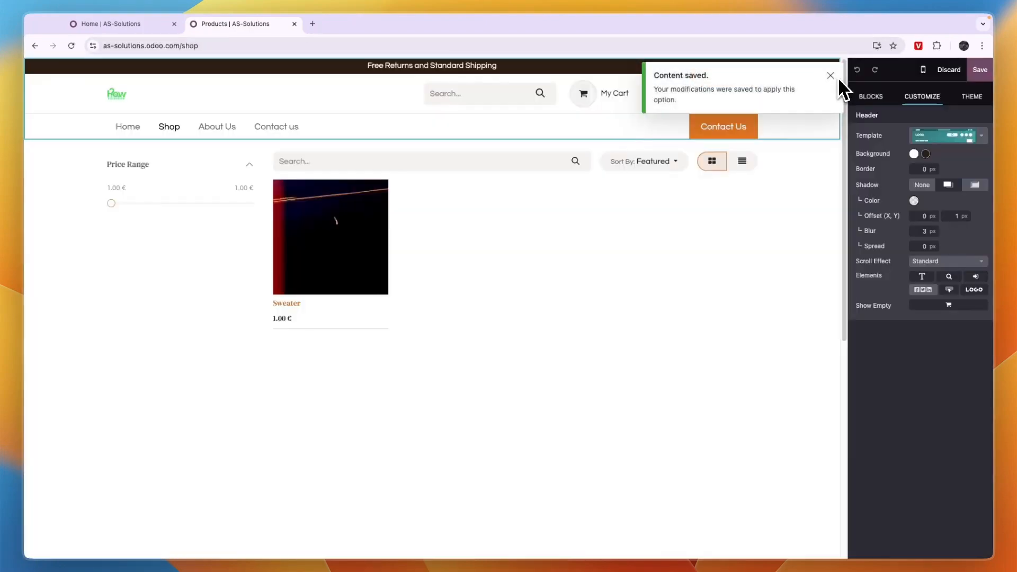
click(945, 135)
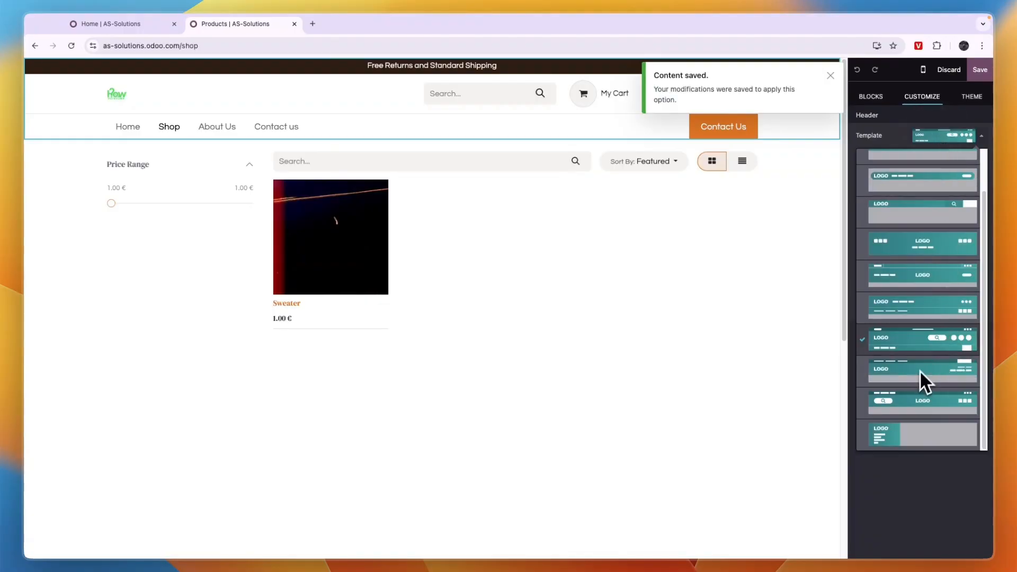
click(946, 136)
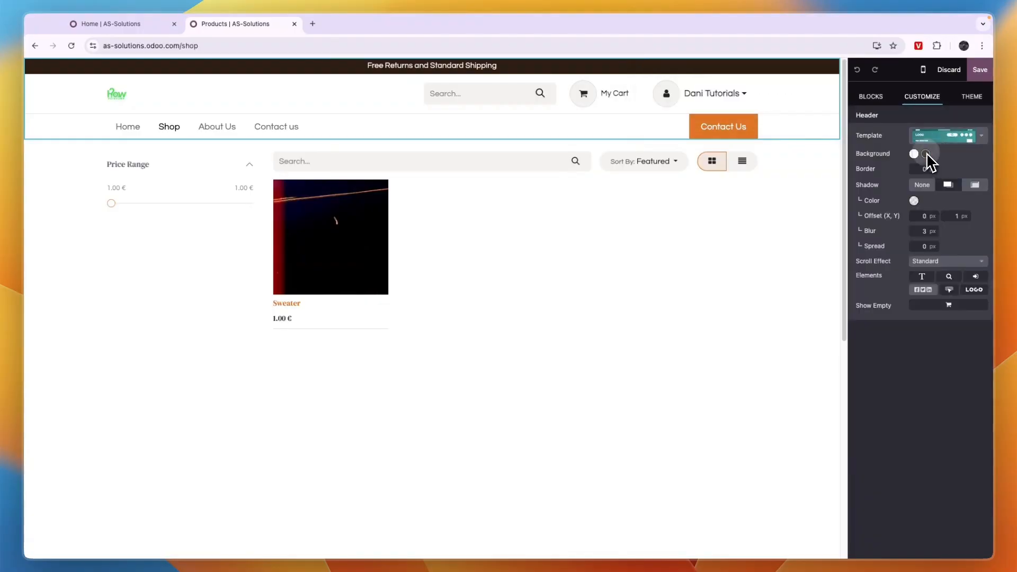
Set the header background to the blue-green gradient.
click(926, 154)
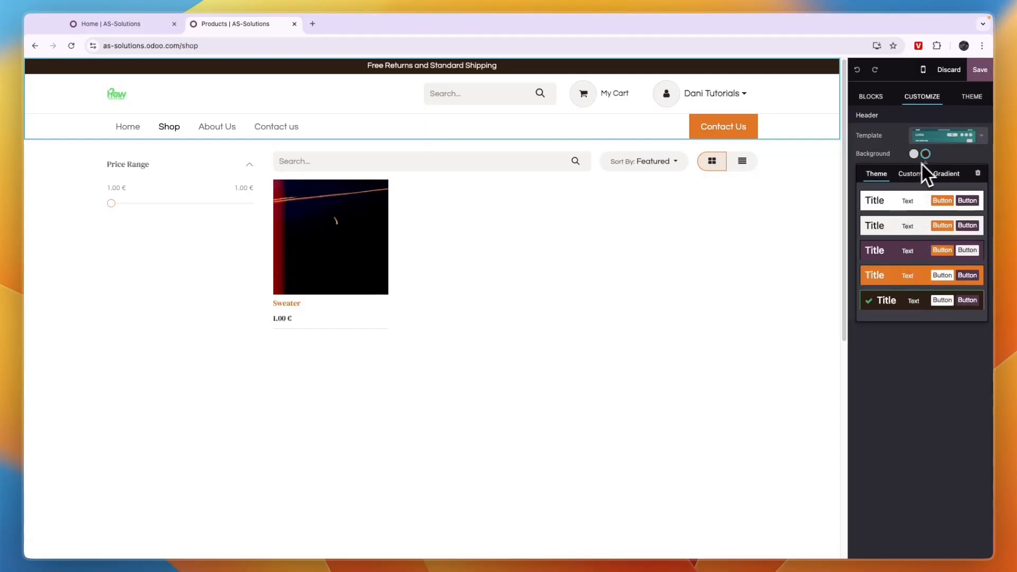
click(947, 174)
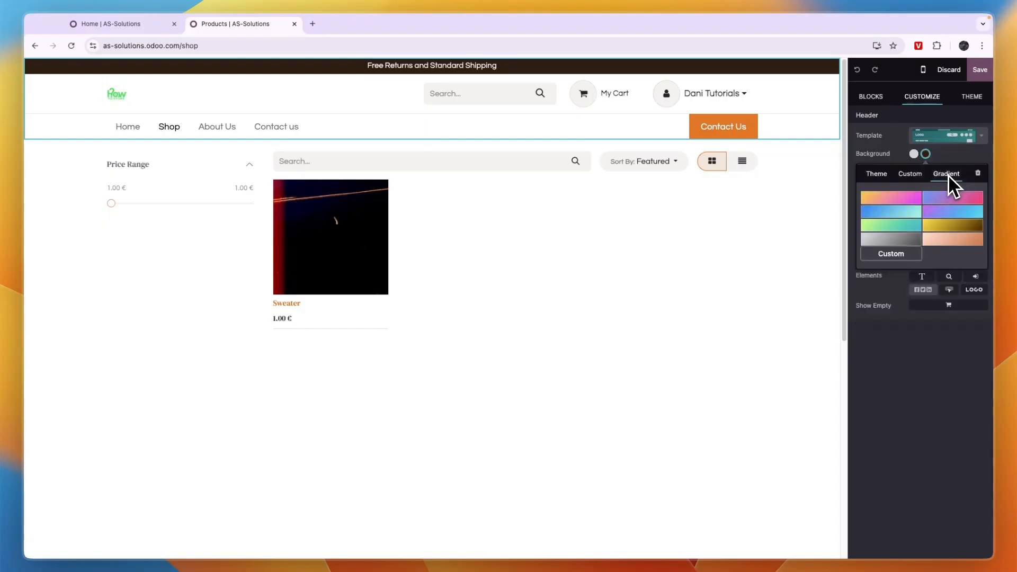
click(886, 214)
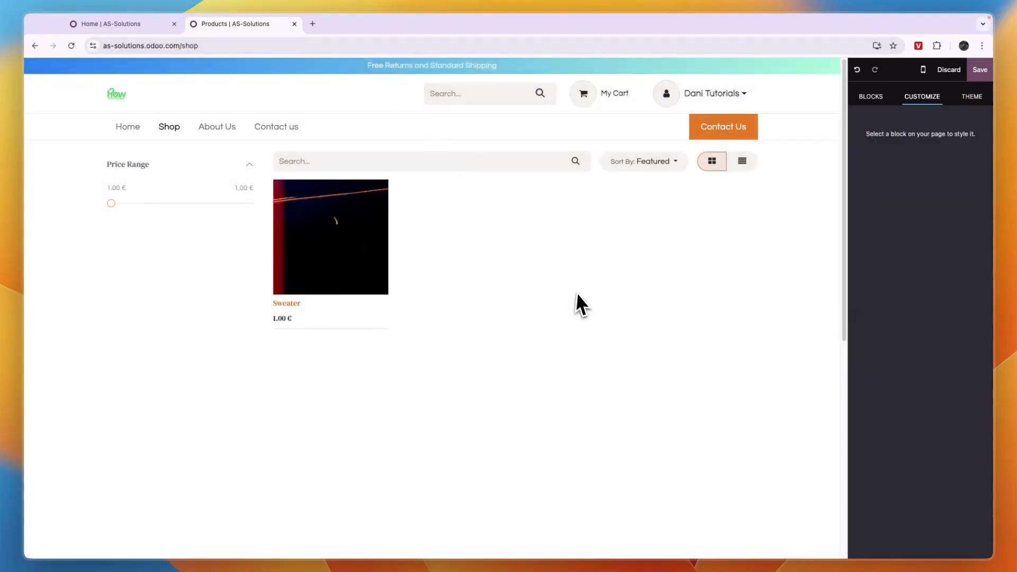
Browse the About Us, Home and Shop pages of the live website.
click(222, 126)
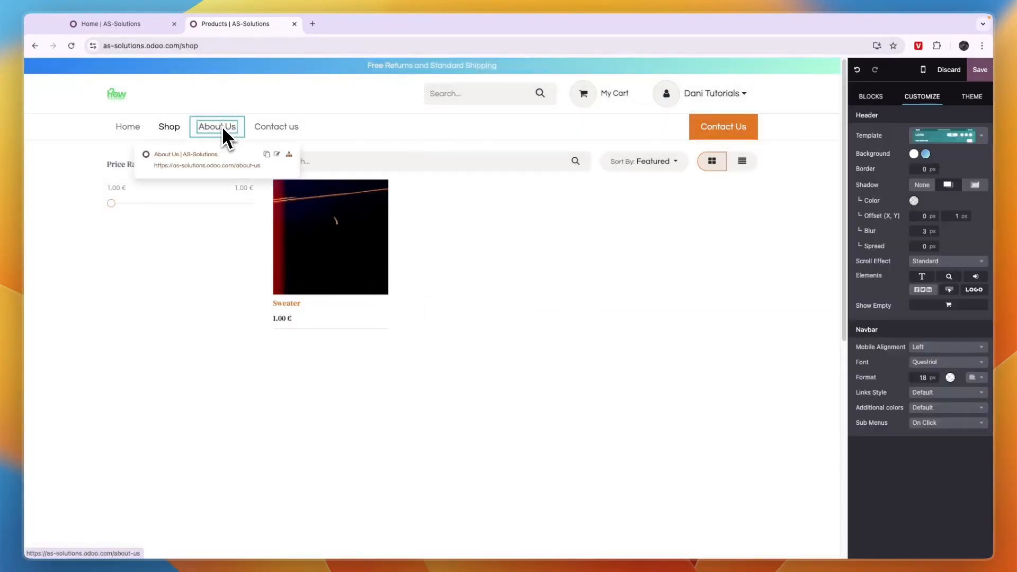
click(212, 155)
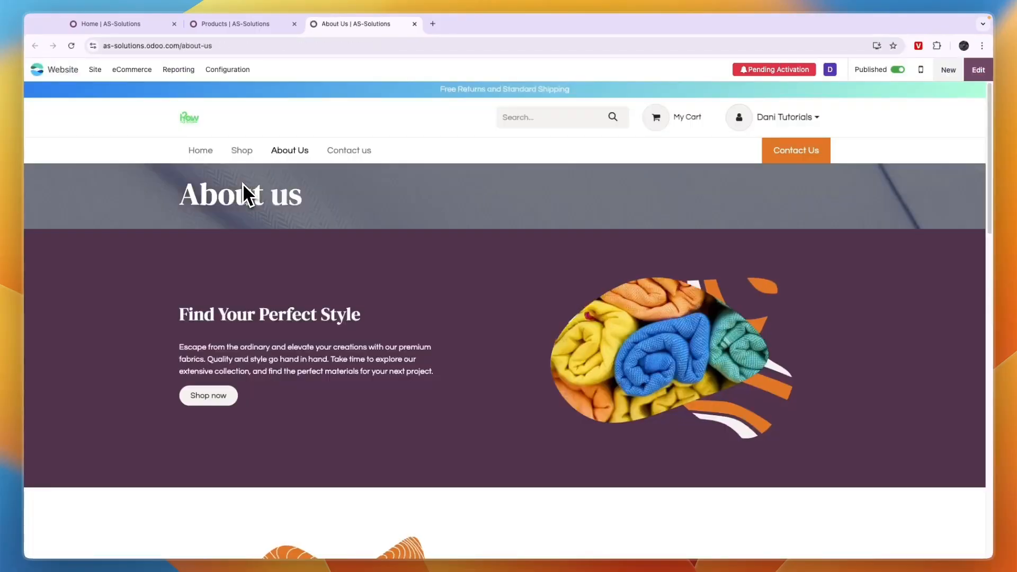
scroll(506, 194, down, 5)
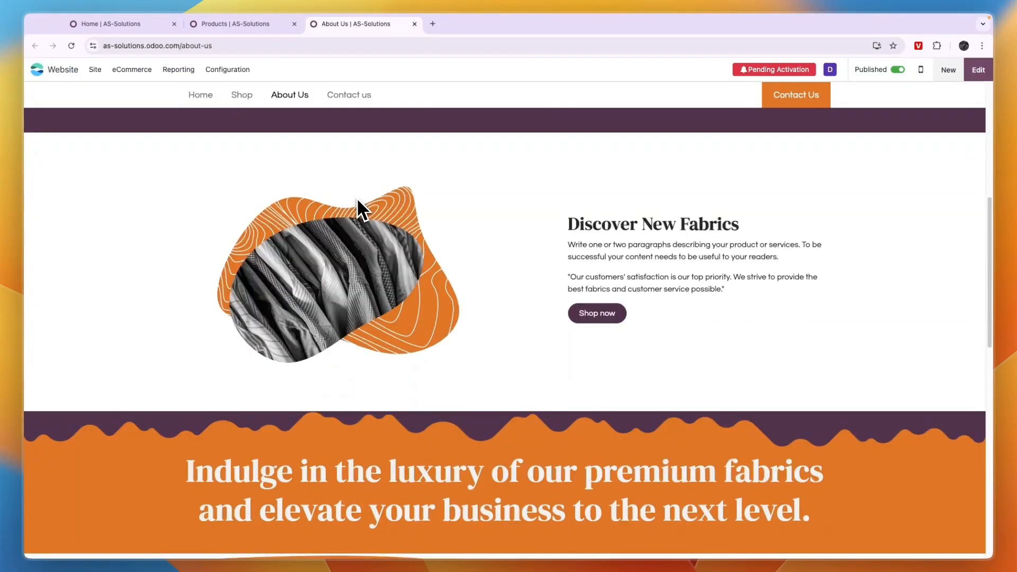
scroll(359, 209, up, 5)
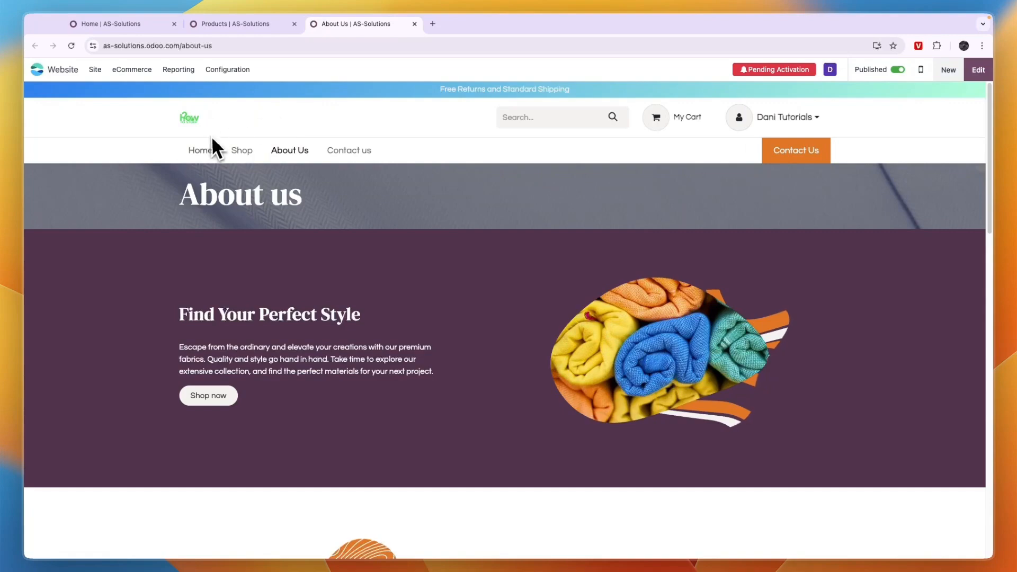
click(208, 157)
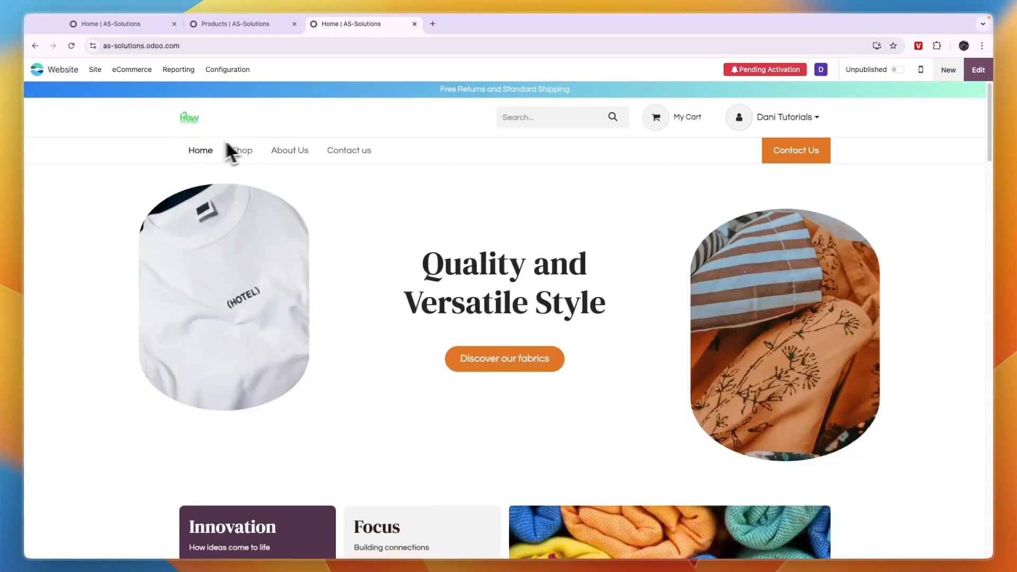
scroll(449, 347, down, 5)
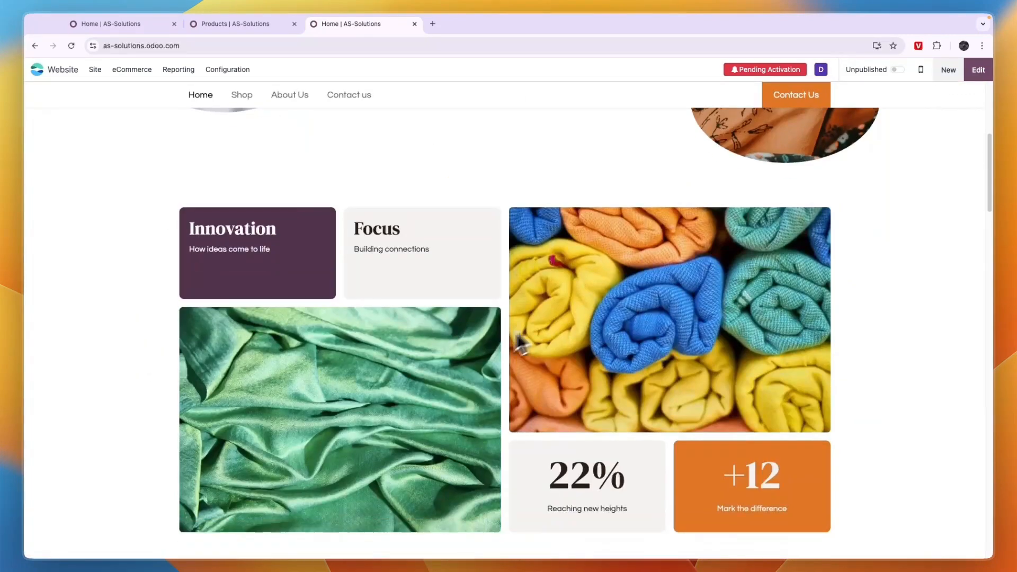
scroll(405, 335, down, 1)
scroll(422, 325, up, 7)
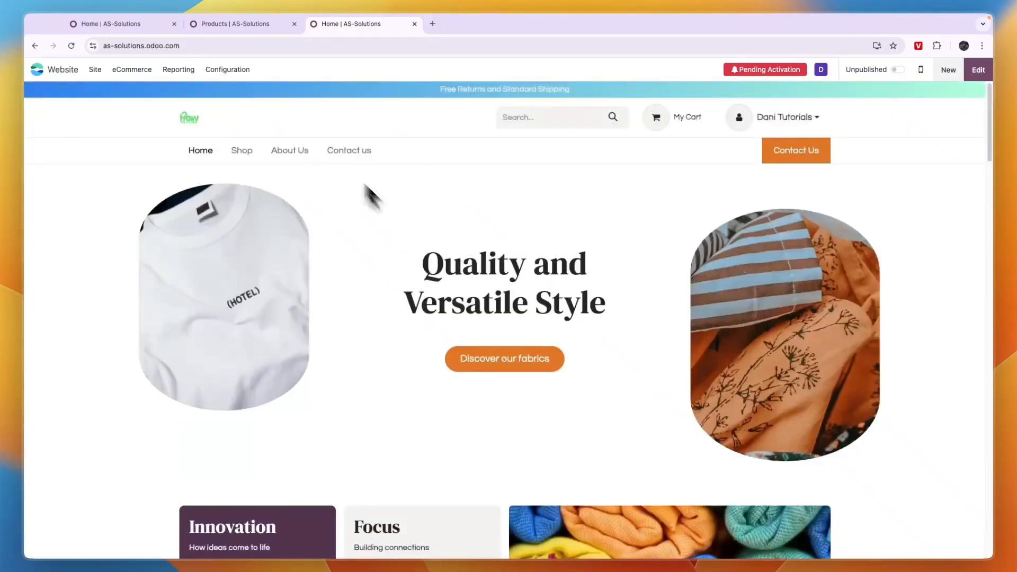
click(250, 156)
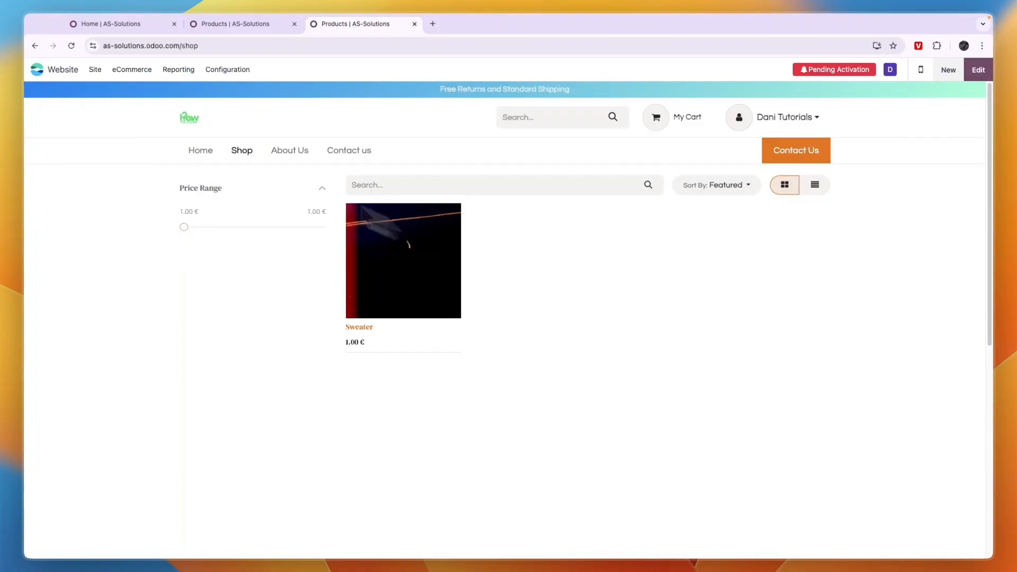
Open the Sweater product form from the eCommerce products list and review its General Information, Sales and Accounting tabs.
click(132, 71)
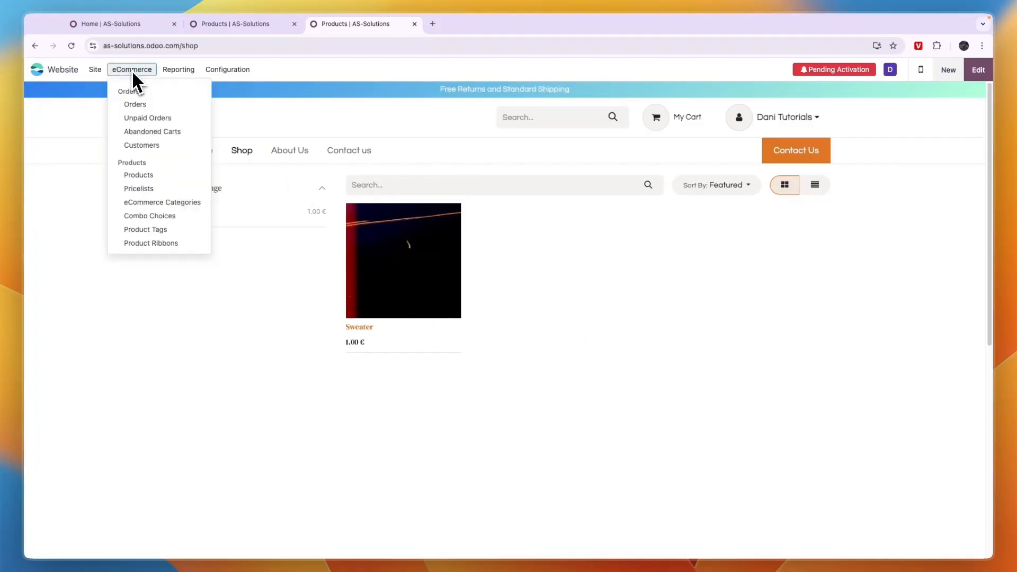
click(125, 179)
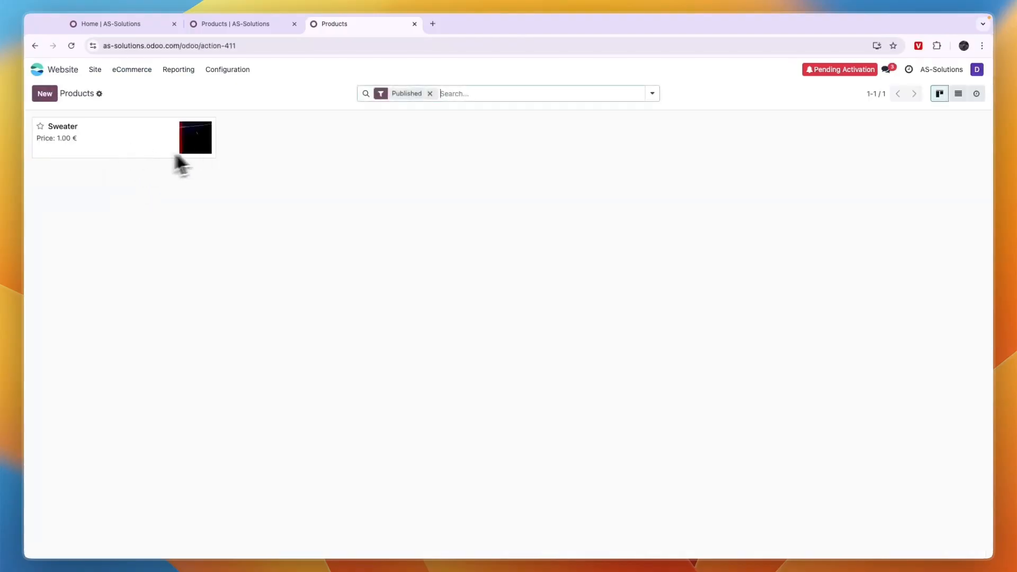
click(149, 144)
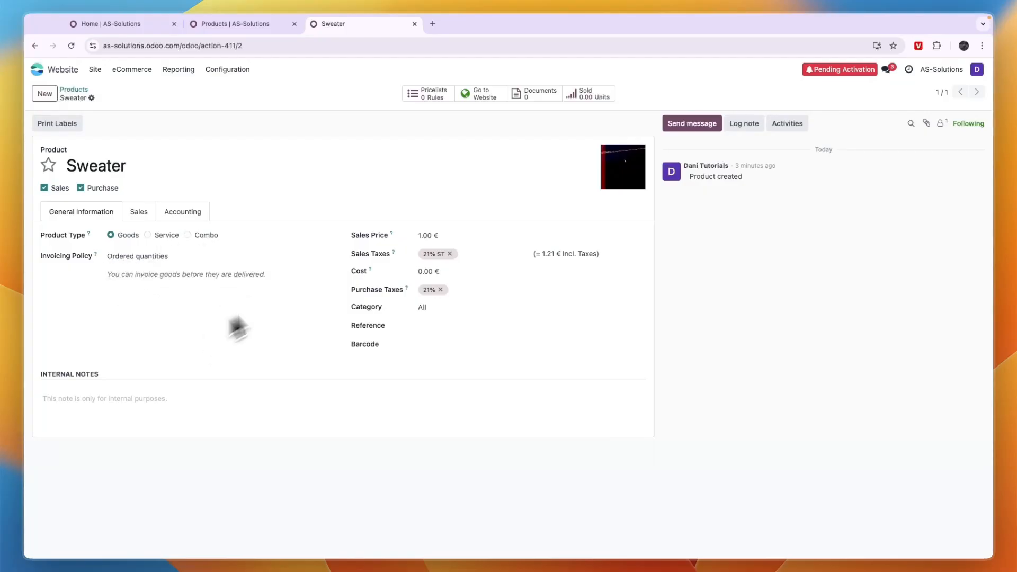
click(138, 212)
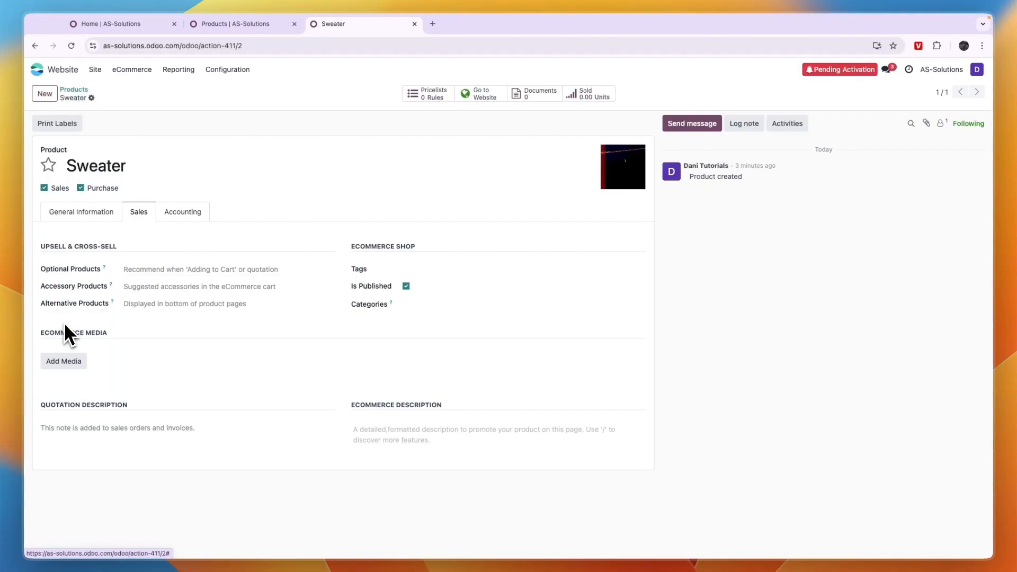
click(169, 215)
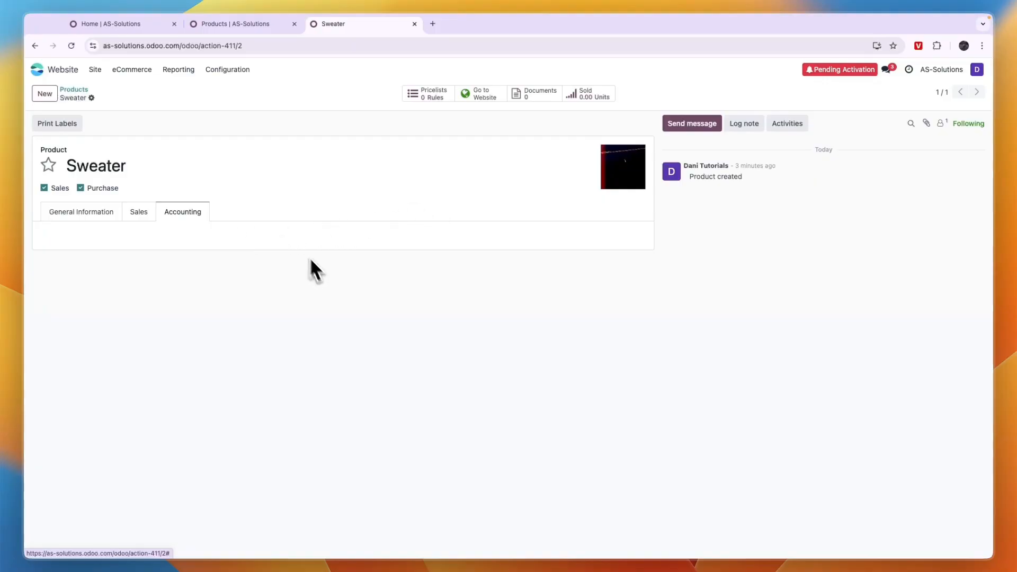
click(63, 210)
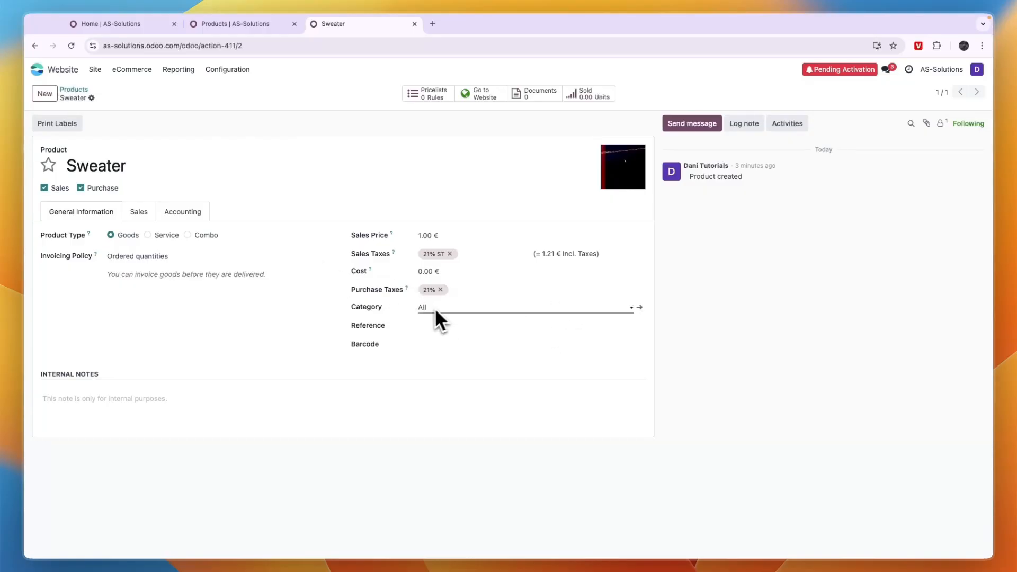
Resend the database activation email and activate the database from the link in the email.
click(228, 70)
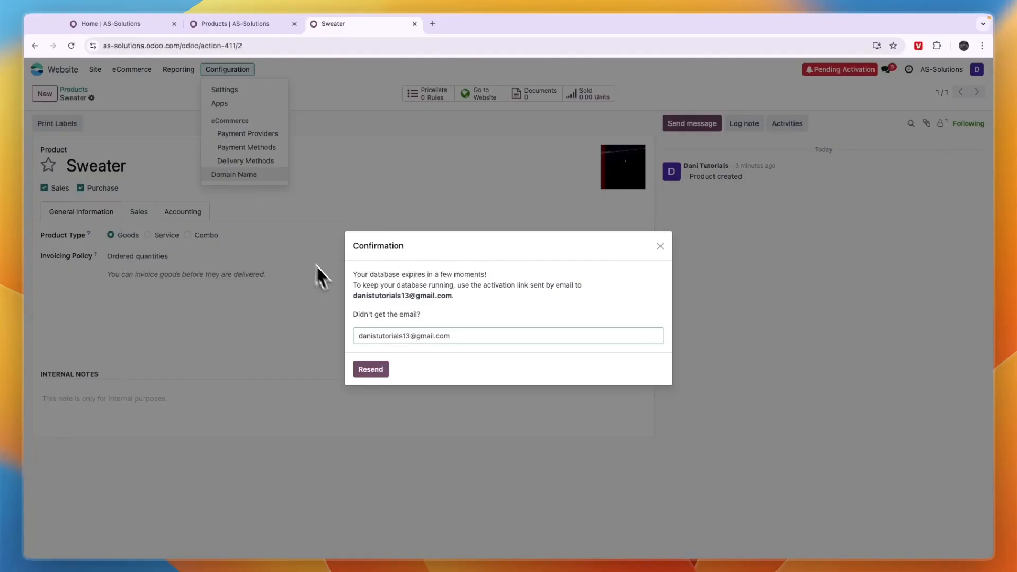
click(370, 369)
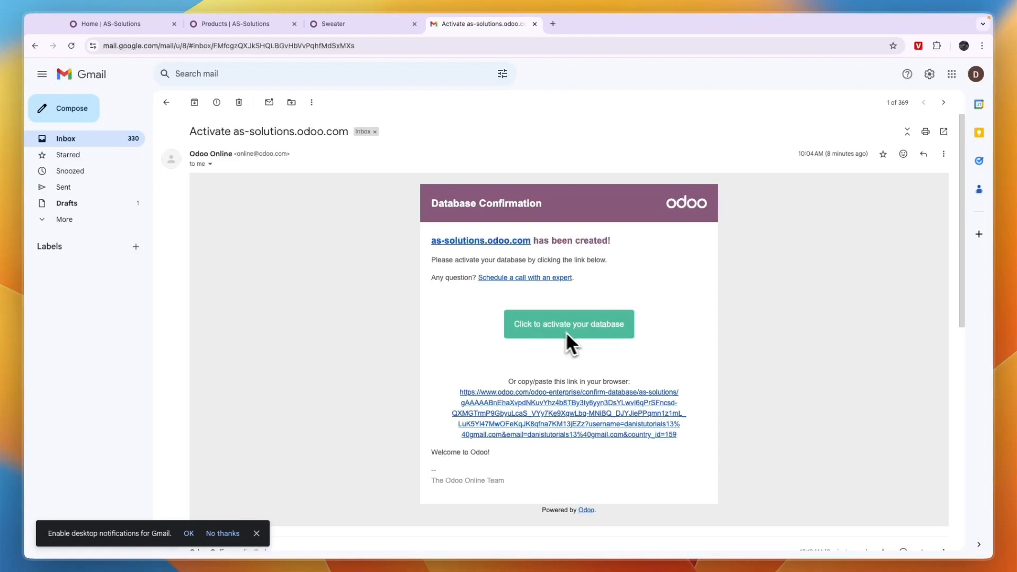
click(565, 325)
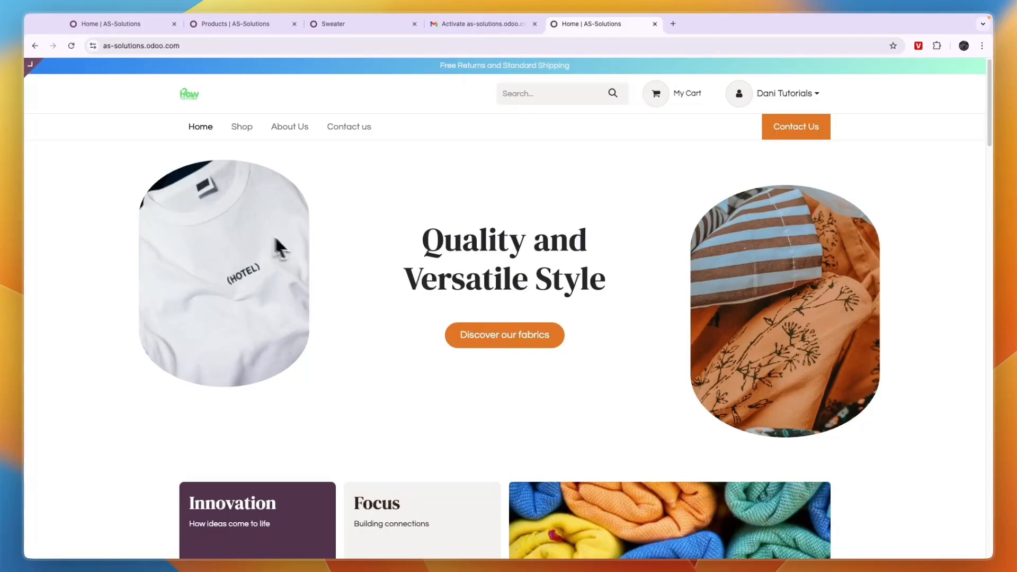
Explore the Domain Name configuration and the free new-domain registration form without registering a domain.
scroll(345, 252, down, 2)
scroll(346, 252, up, 2)
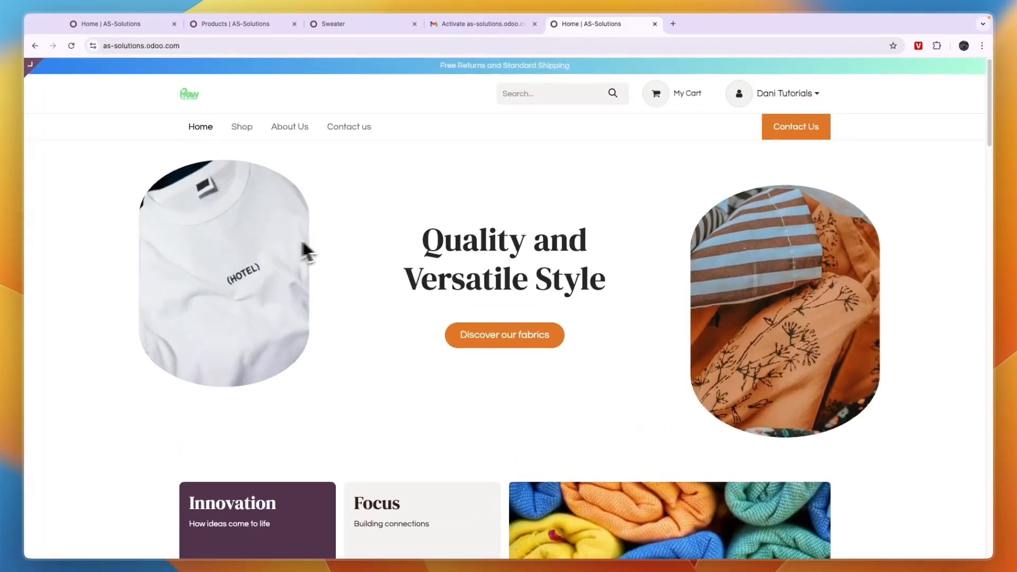
mouse_move(52, 65)
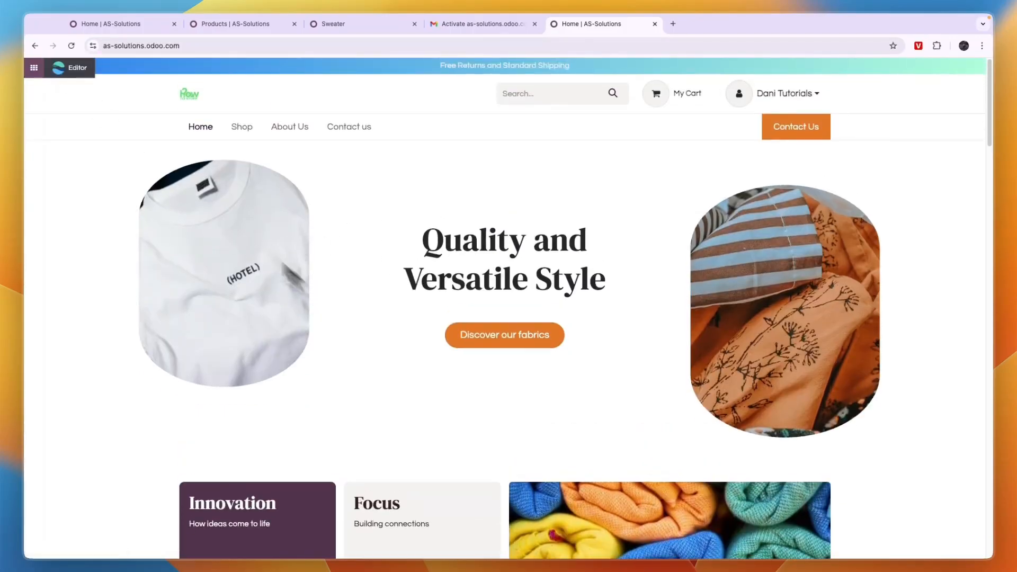
click(74, 68)
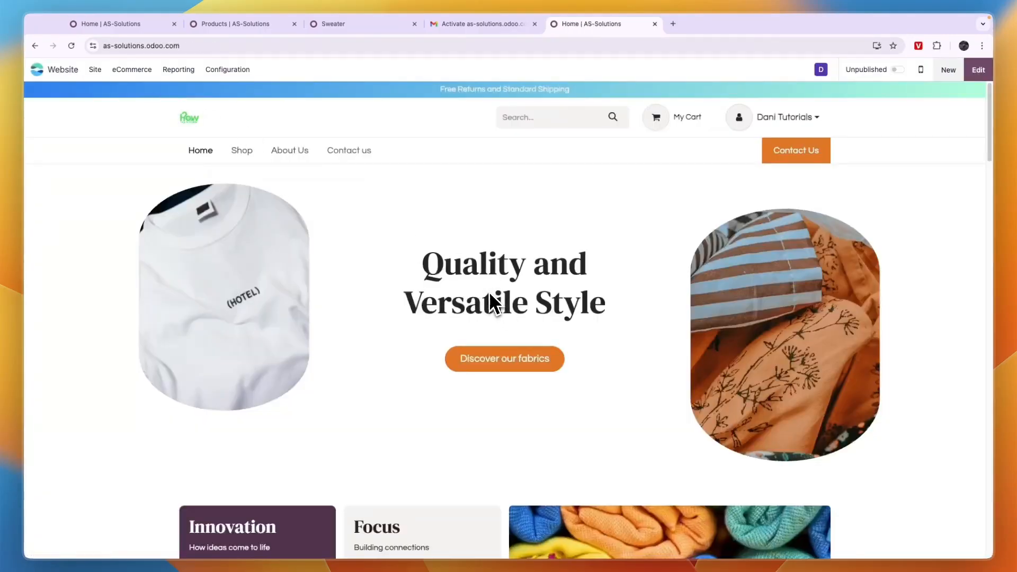
click(229, 69)
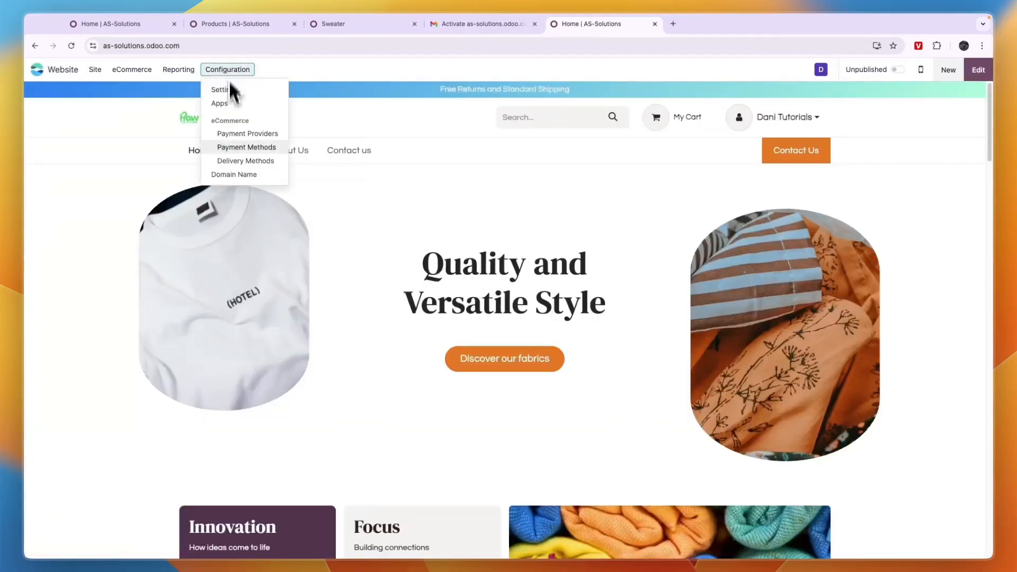
click(228, 173)
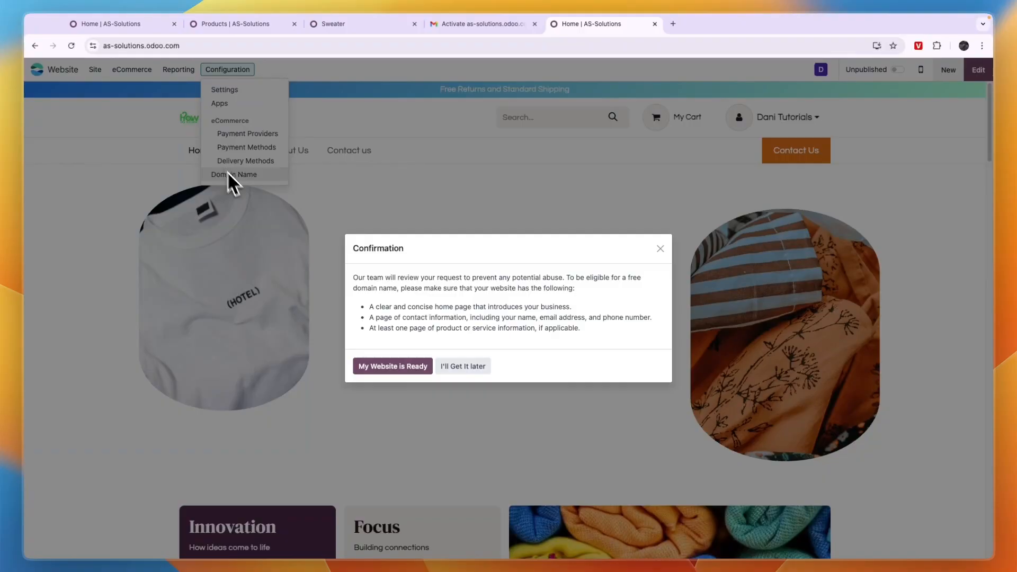
click(384, 370)
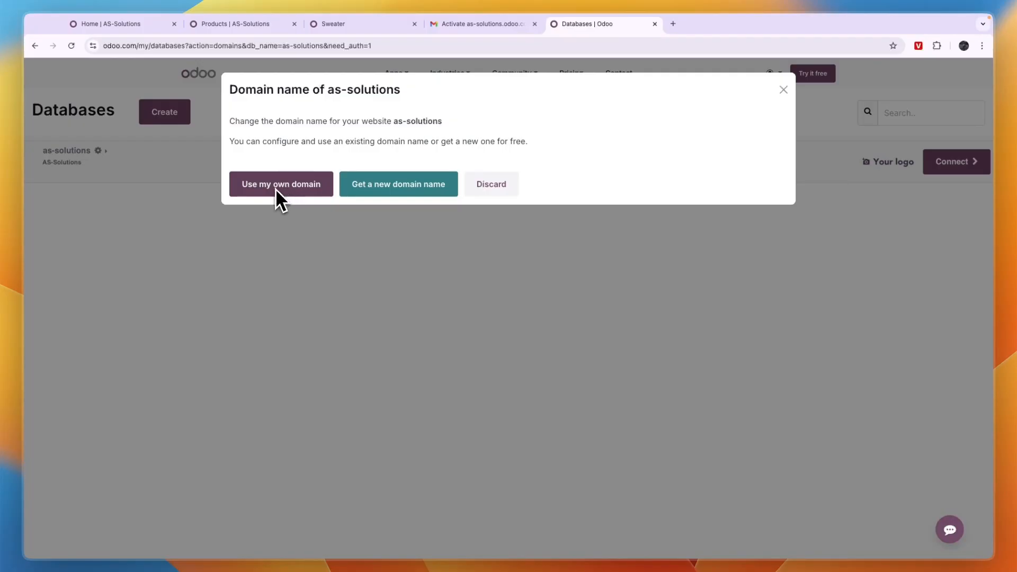
click(393, 187)
click(321, 171)
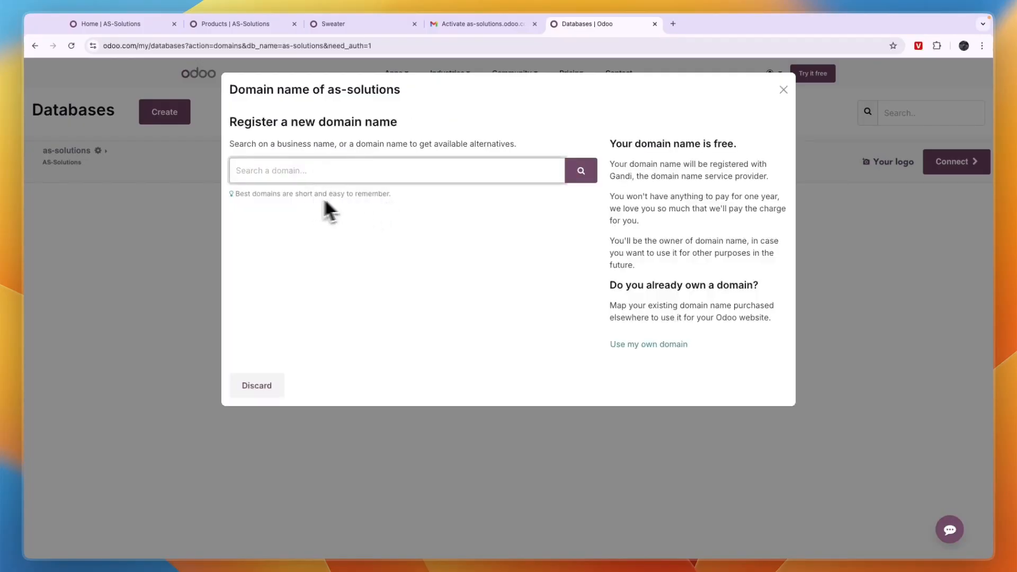
click(260, 385)
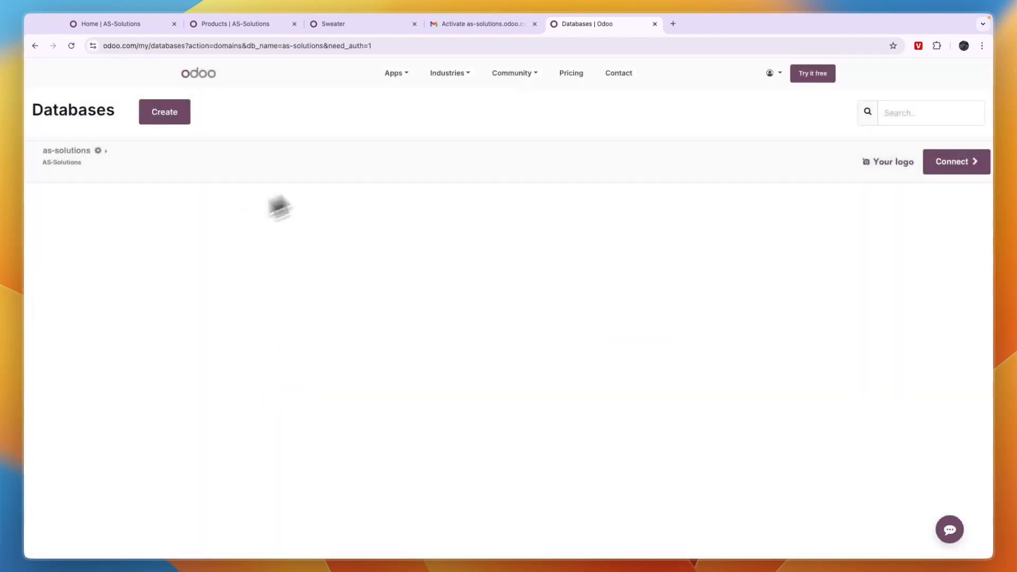
Connect to the as-solutions database from the Odoo databases page and open the Website app.
click(398, 75)
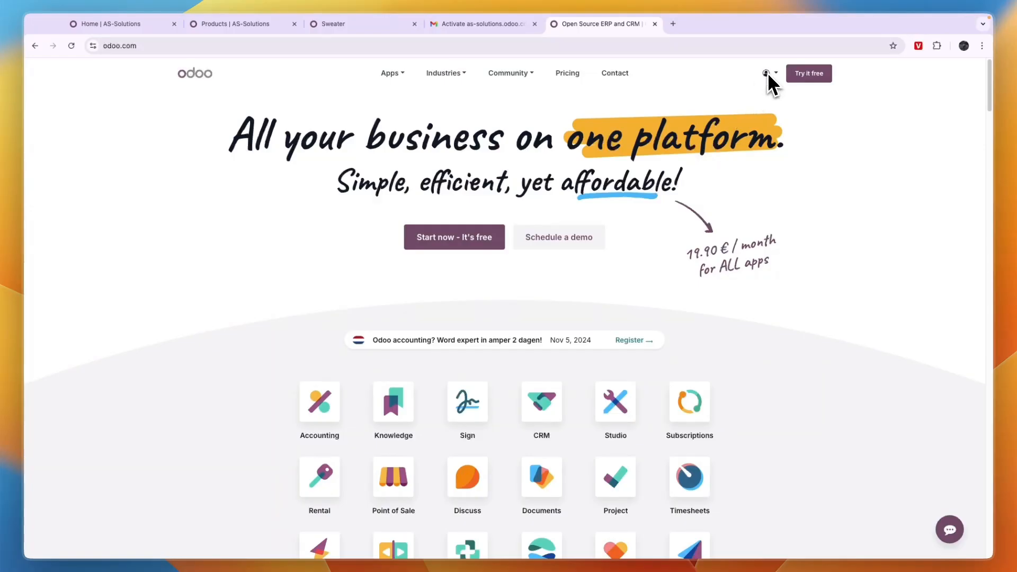
click(769, 74)
click(745, 111)
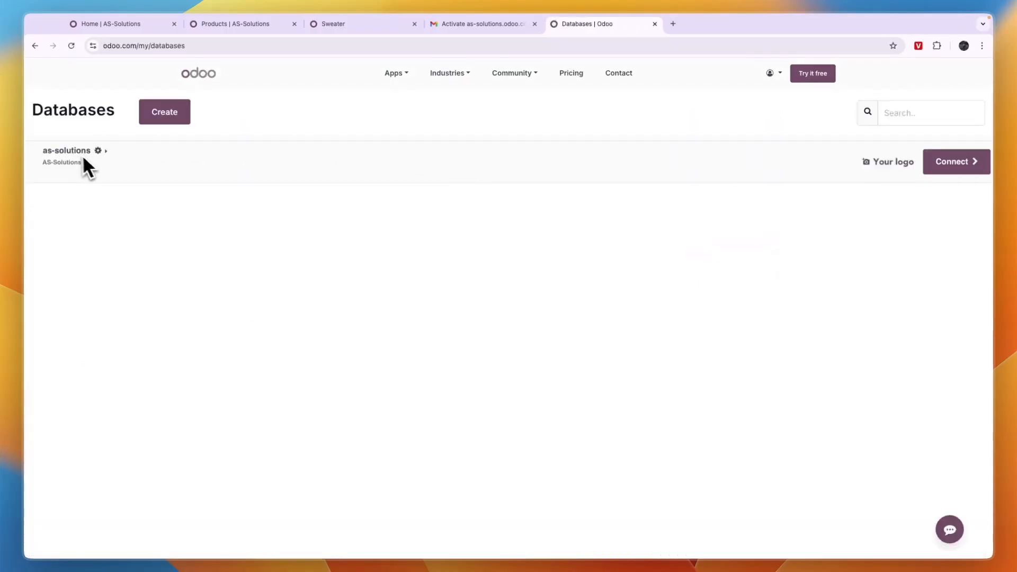
click(961, 173)
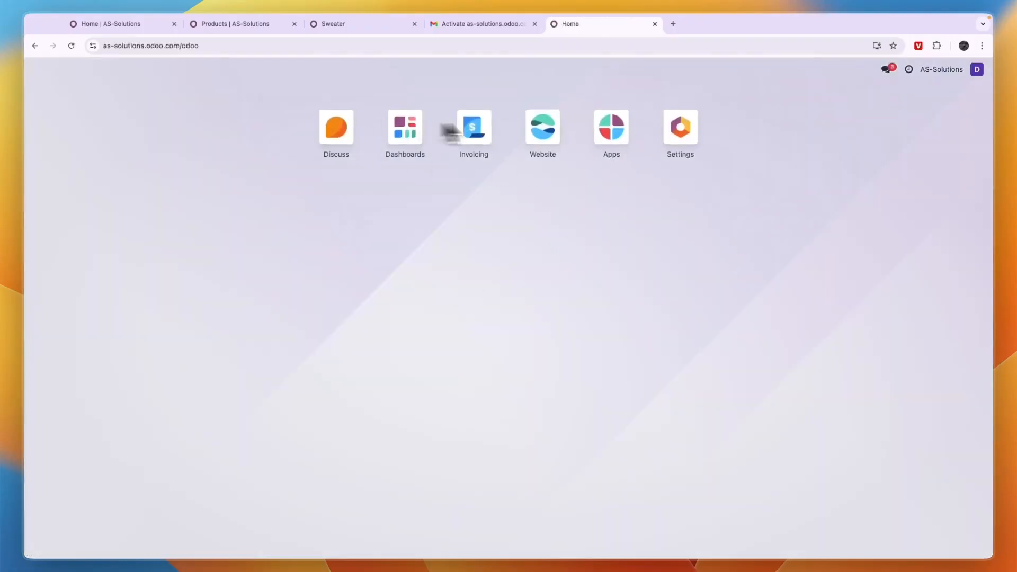
click(540, 129)
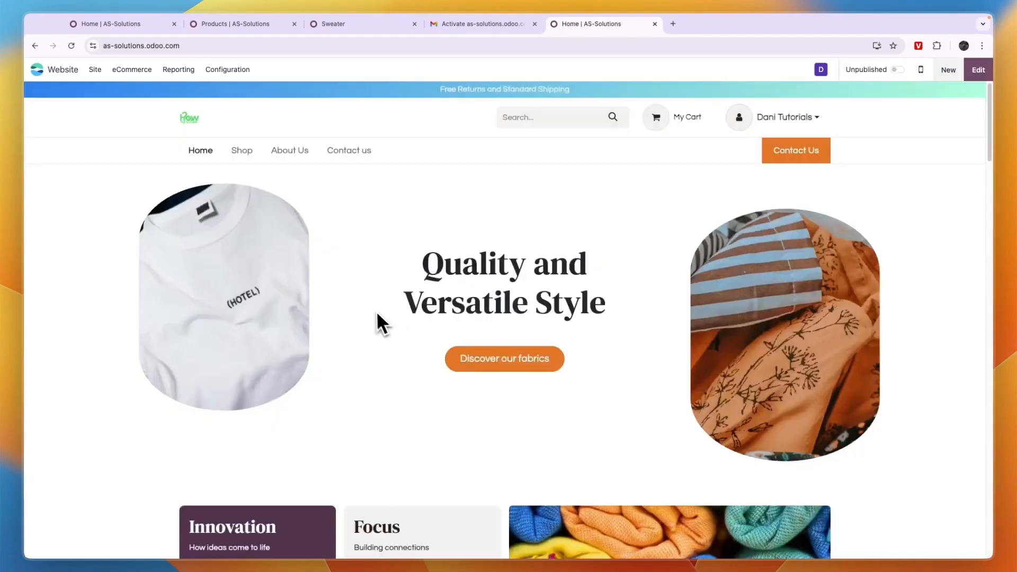
Scroll through the home page, return to the app menu and open the Dashboards app.
scroll(466, 294, down, 10)
scroll(481, 270, up, 4)
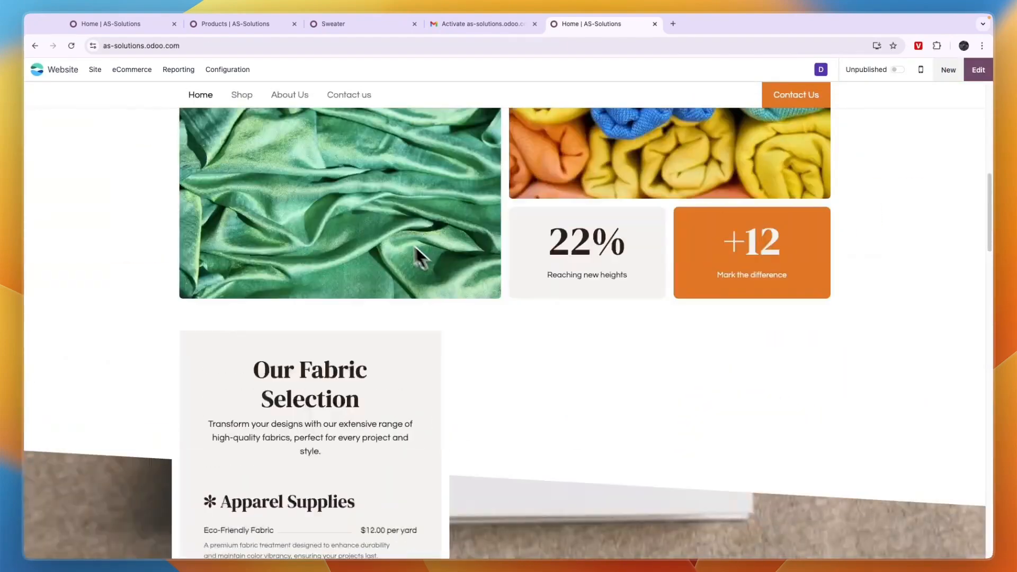
scroll(415, 245, up, 6)
click(35, 45)
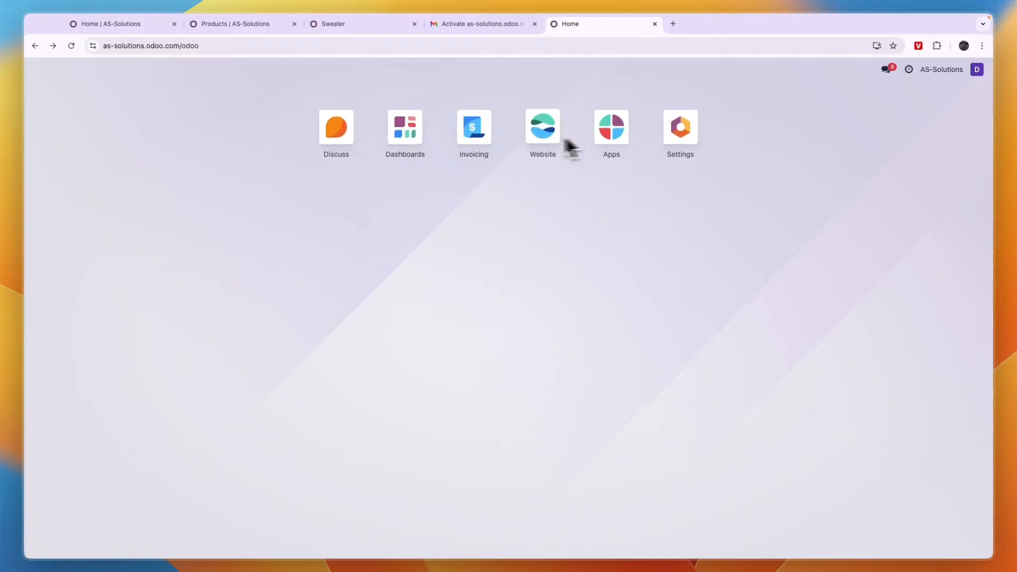
click(407, 135)
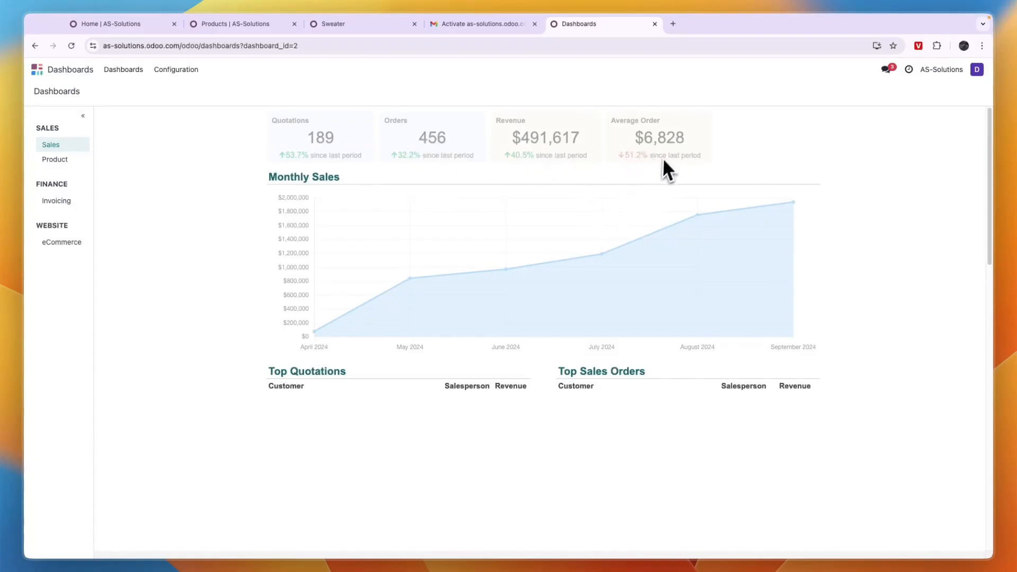
Scroll through the sales dashboard, then return to the app menu and open the Website app.
scroll(416, 286, down, 2)
scroll(360, 318, down, 2)
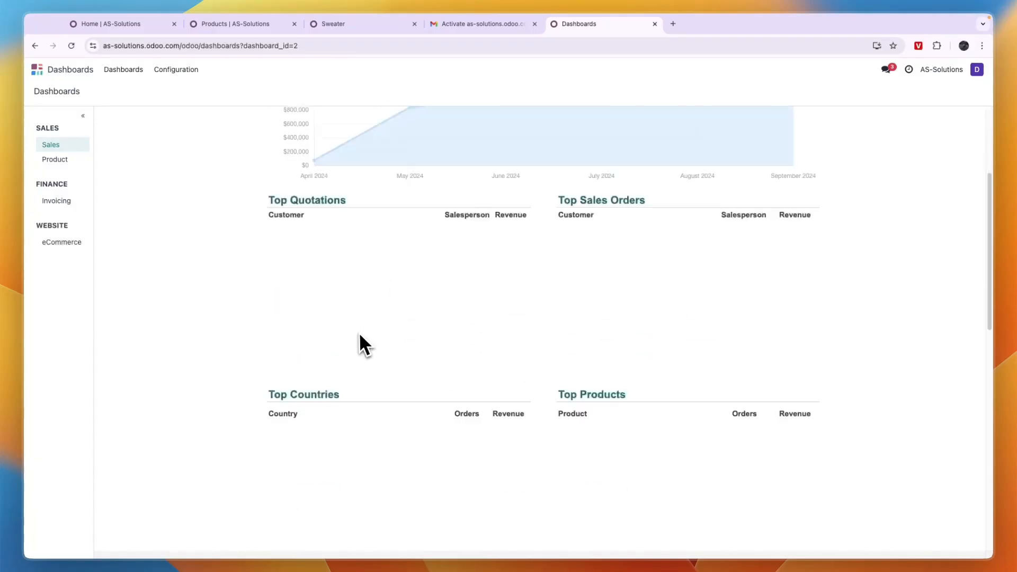
scroll(358, 293, up, 4)
click(37, 69)
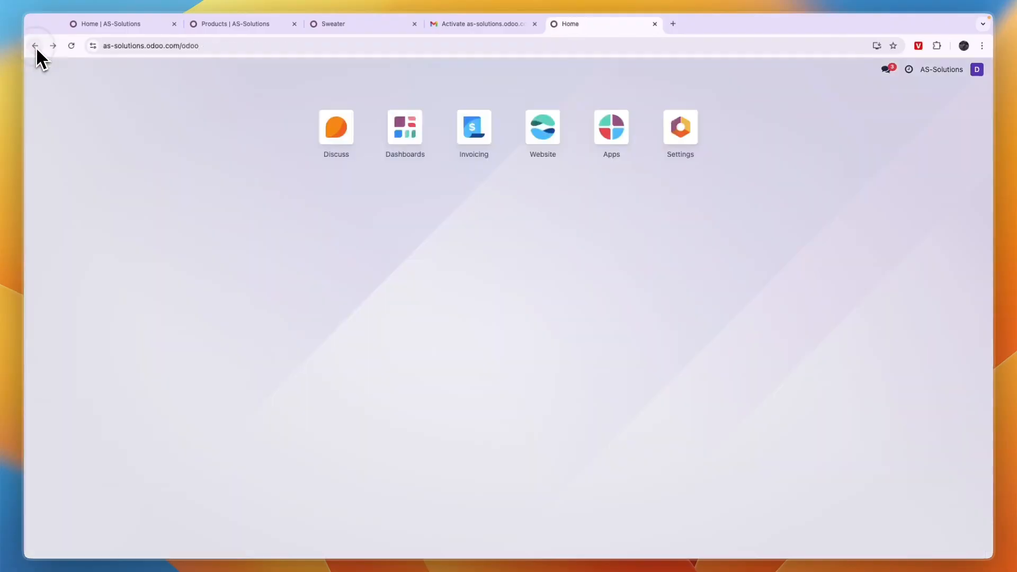
click(532, 135)
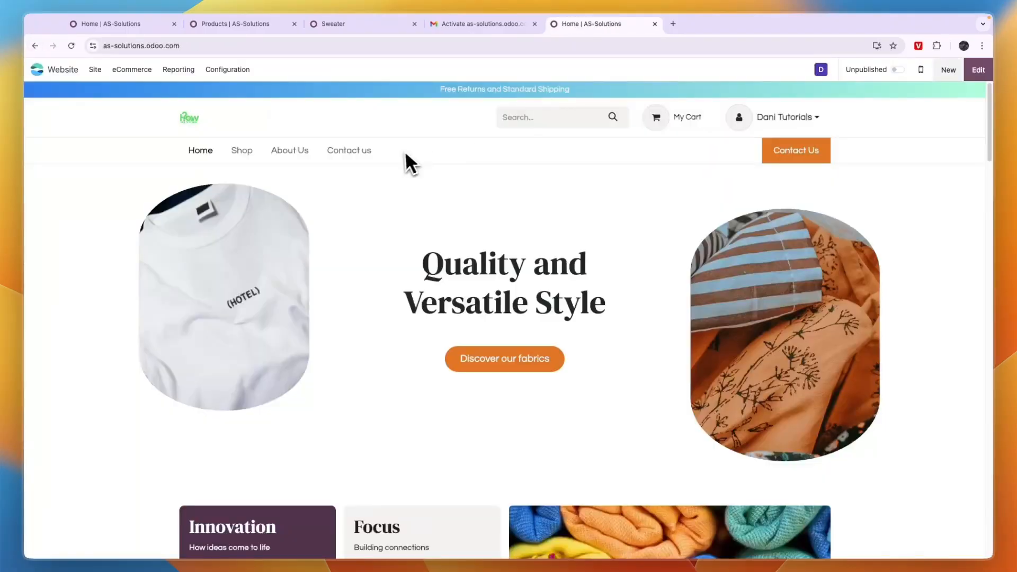
Open the Sweater product from the Shop page and raise its quantity to 2.
scroll(403, 159, down, 3)
scroll(398, 157, down, 10)
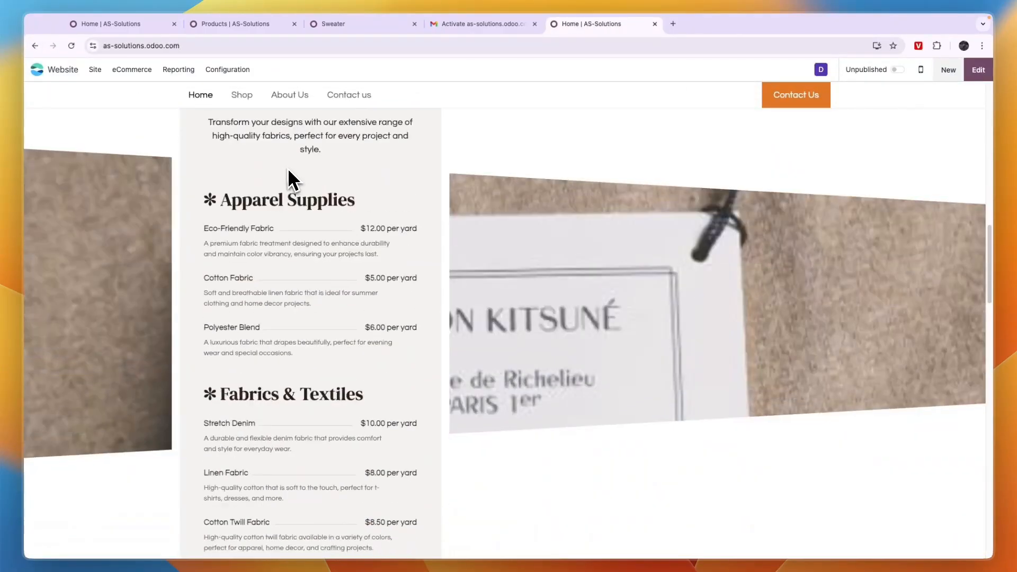
click(260, 100)
scroll(329, 217, down, 2)
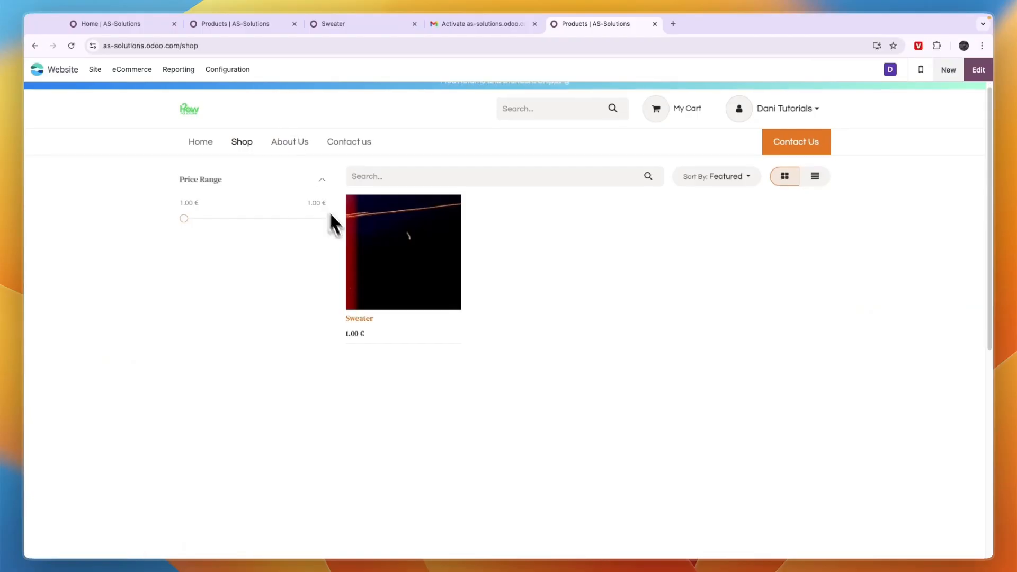
click(431, 222)
scroll(529, 256, down, 3)
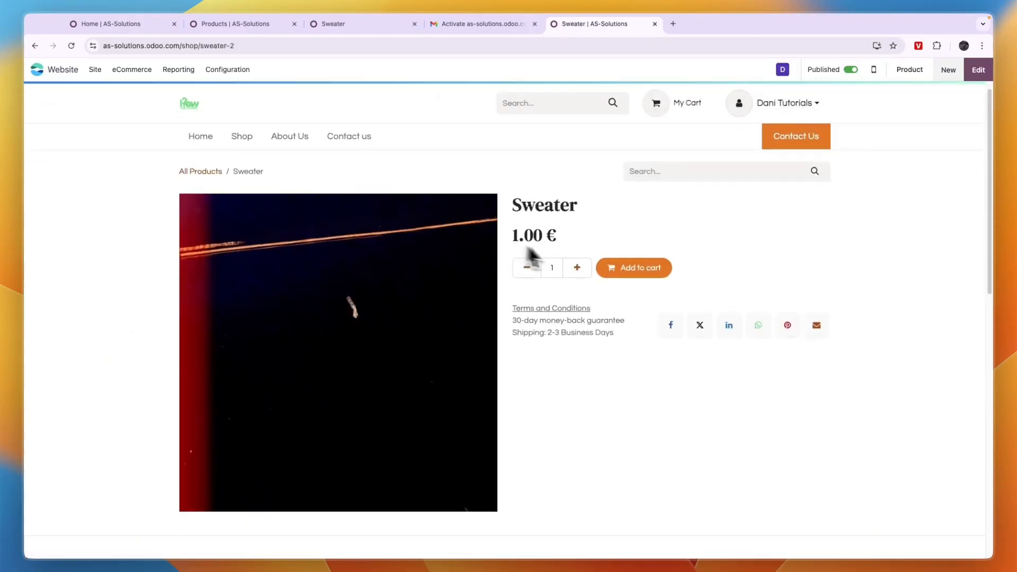
click(577, 141)
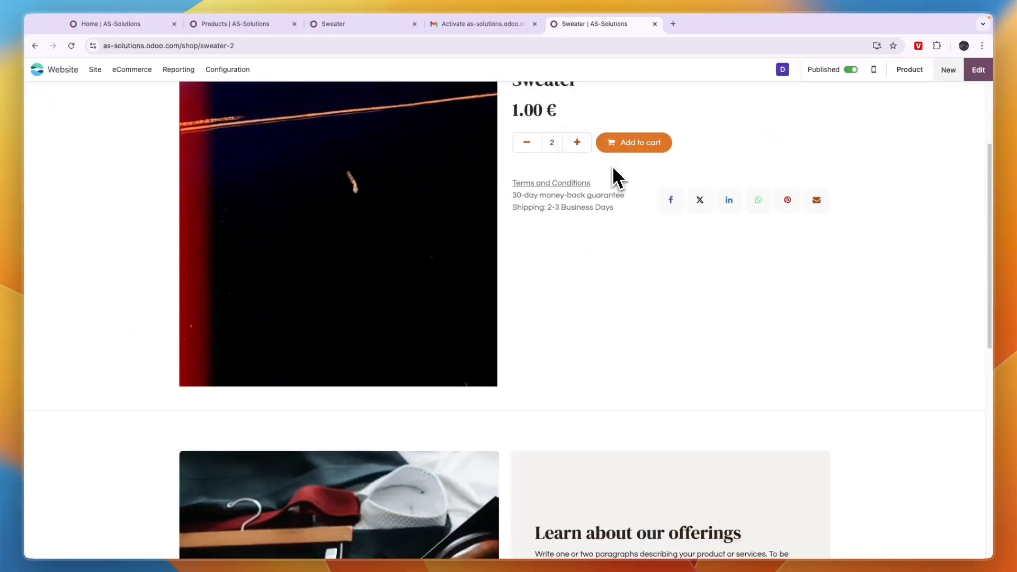